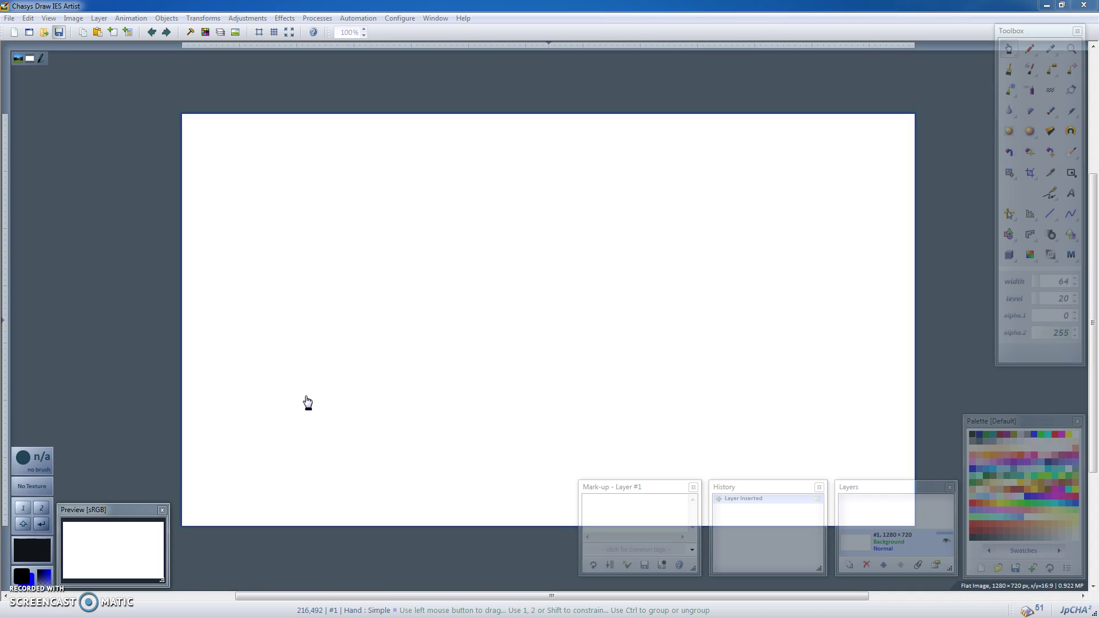
Step: Fill the upper canvas with a Deep Sky Blue plain filled rectangle as sky
click(307, 390)
click(300, 442)
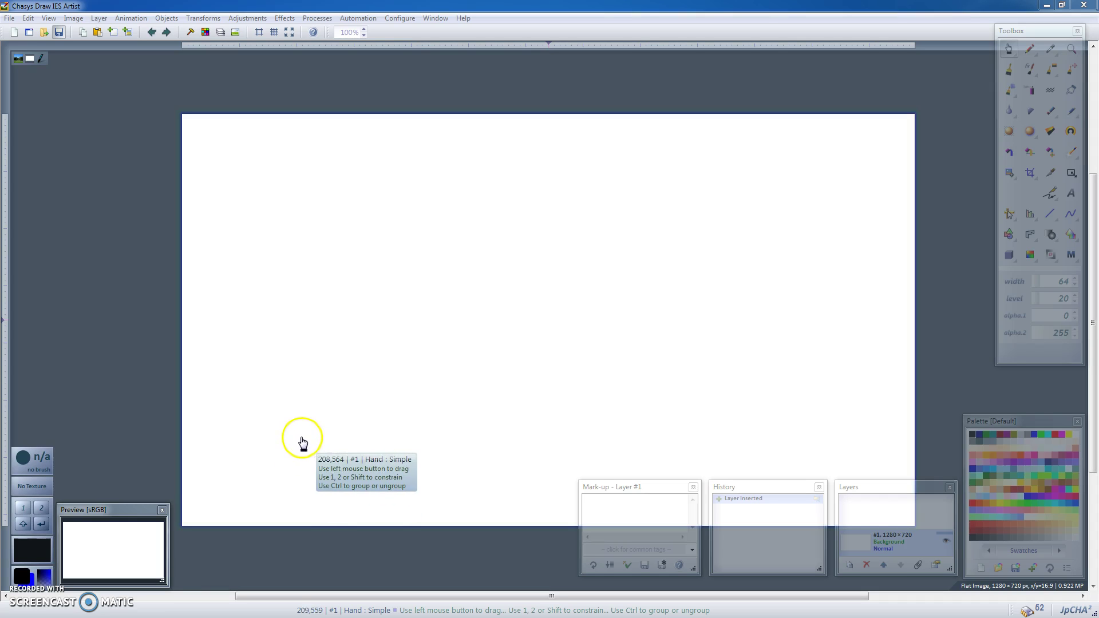
click(993, 468)
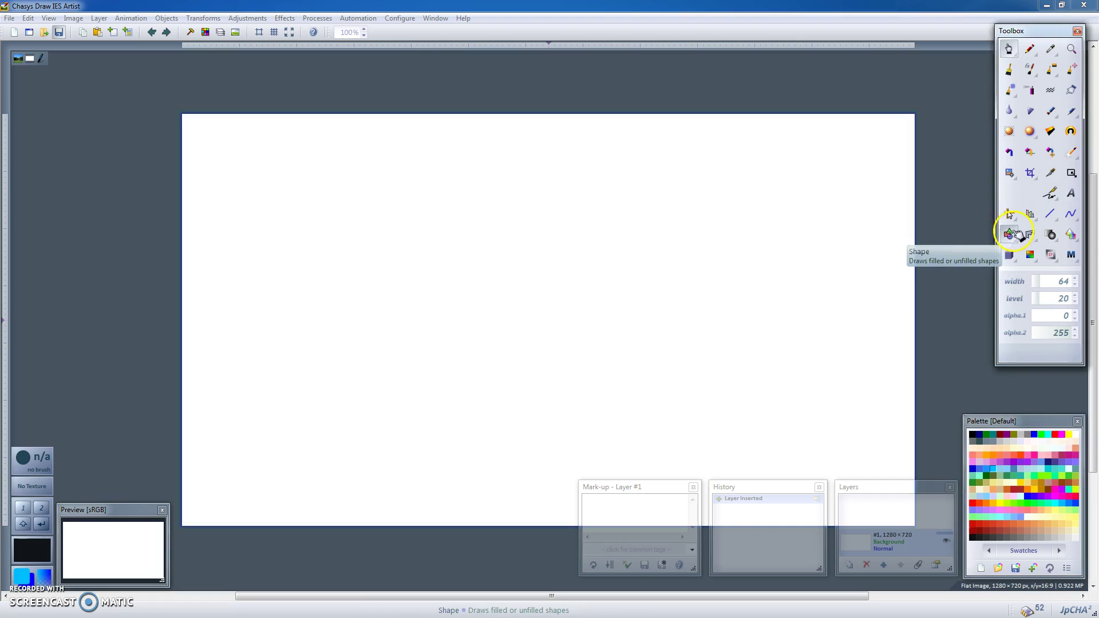
click(1008, 235)
click(979, 257)
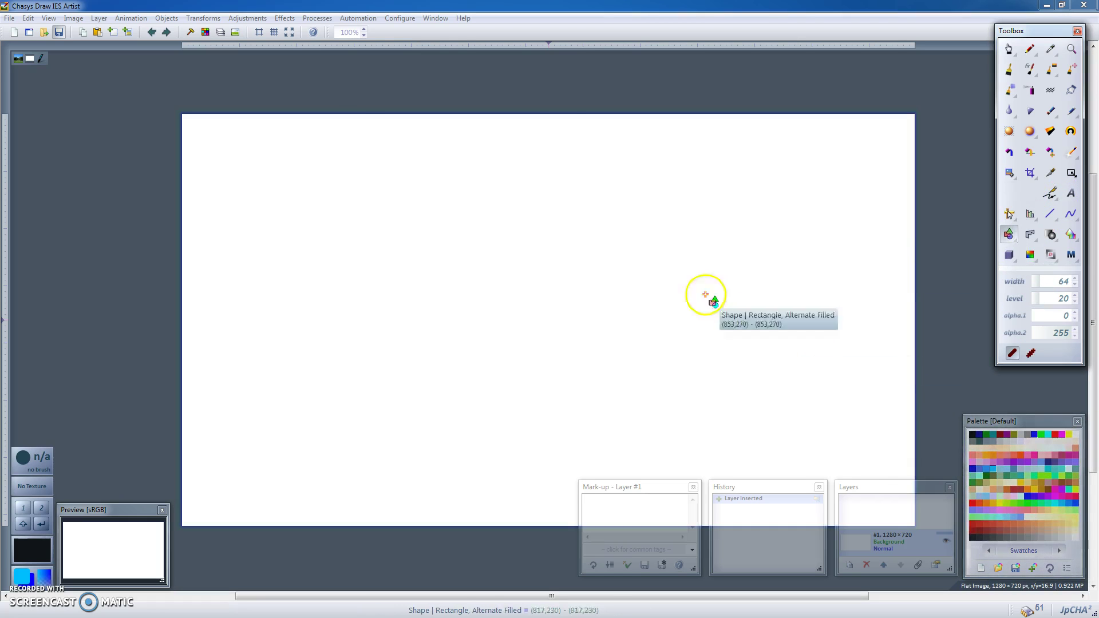
click(1008, 234)
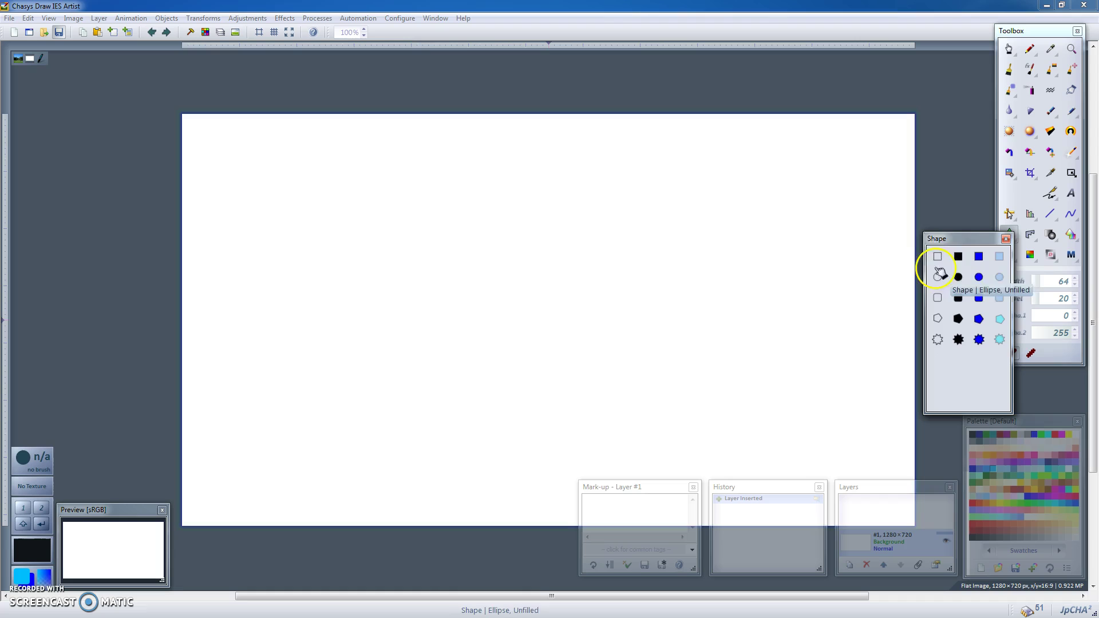
click(957, 257)
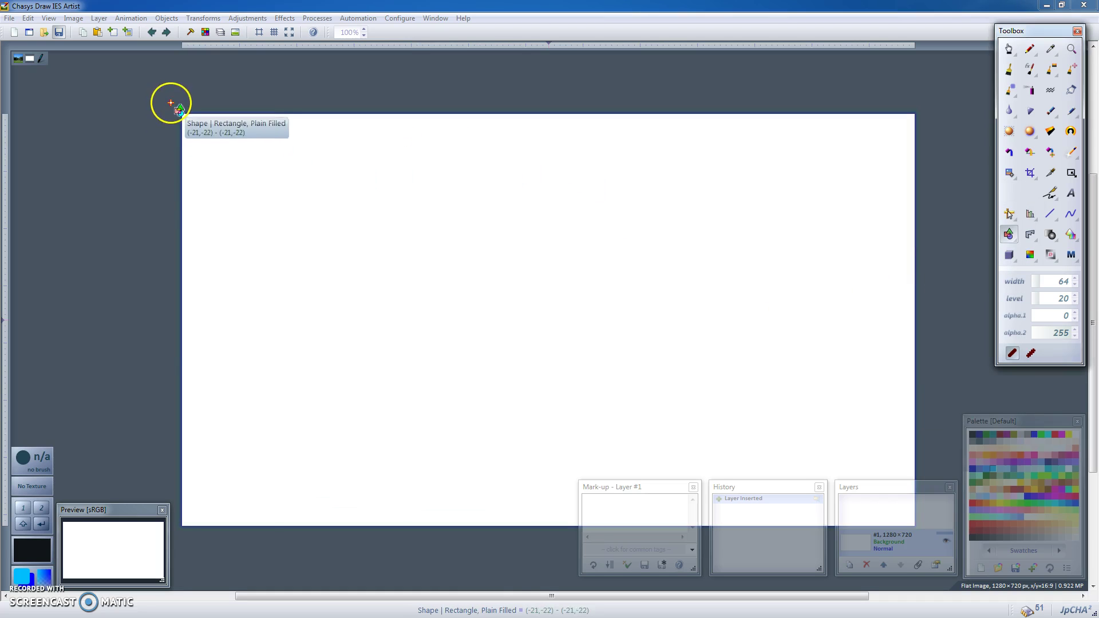
drag(170, 101, 959, 333)
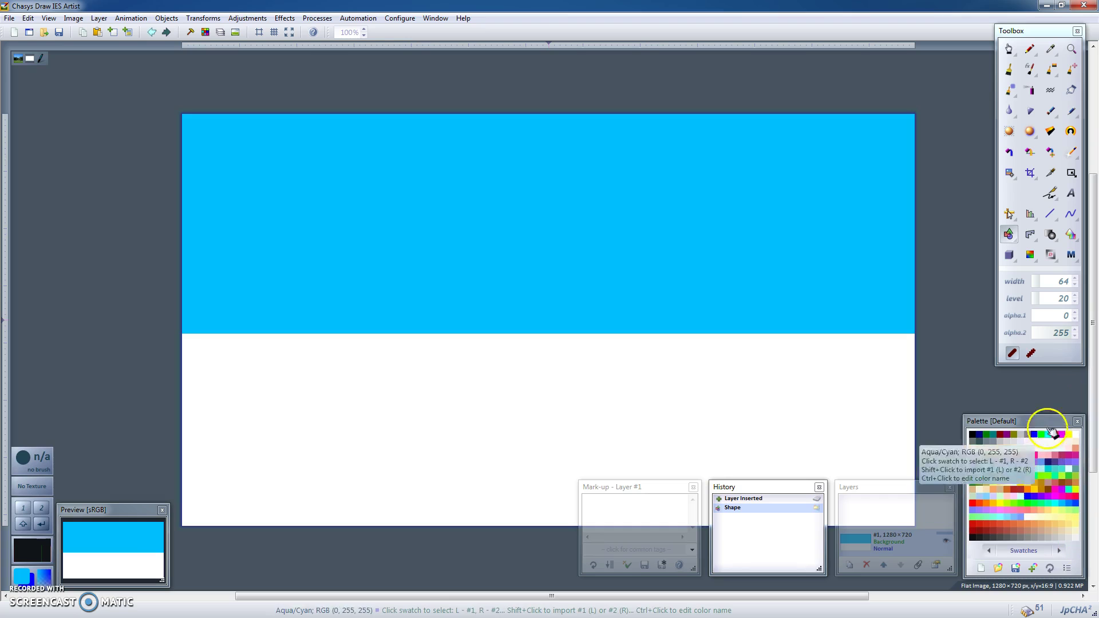
Step: Draw a green filled rectangle over the lower half of the canvas as ground
click(989, 434)
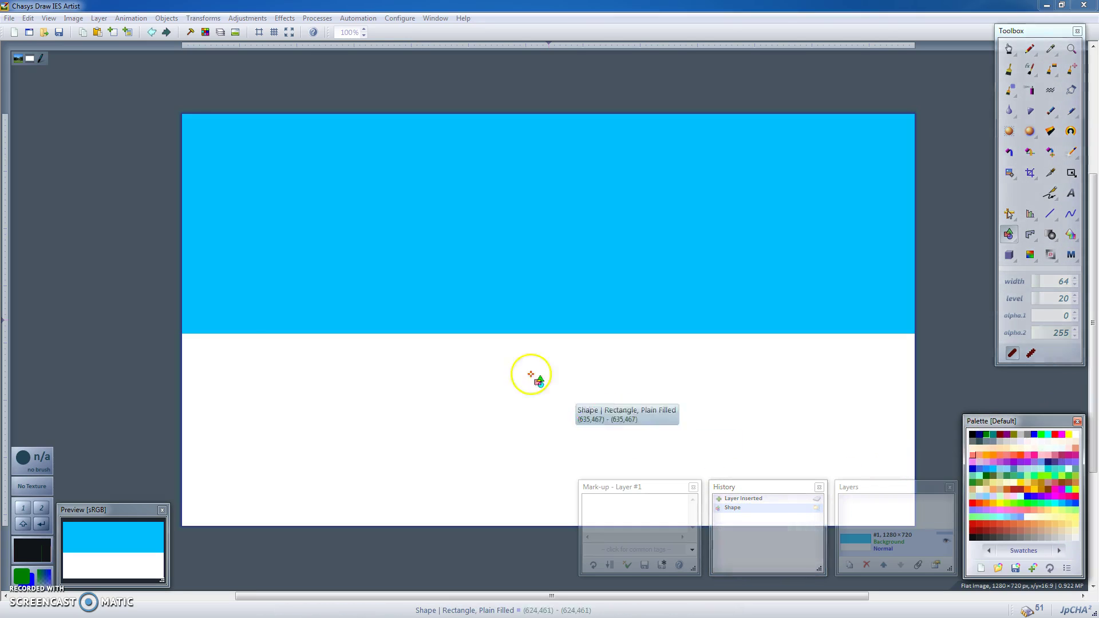
drag(165, 328, 784, 464)
scroll(637, 429, down, 1)
scroll(635, 452, up, 1)
scroll(650, 417, down, 1)
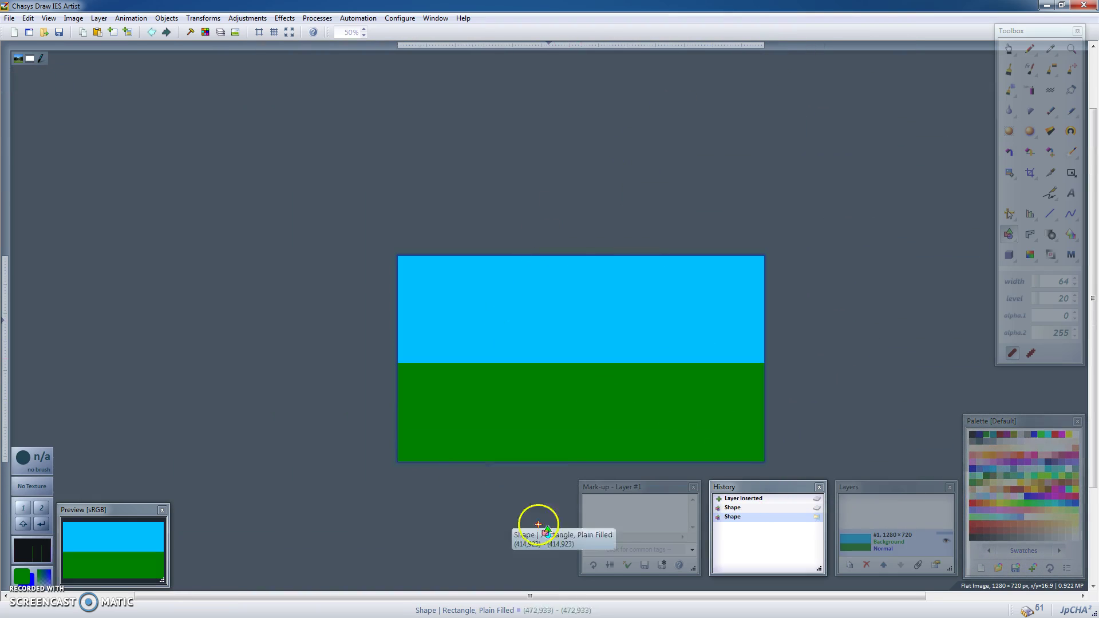
scroll(606, 437, up, 1)
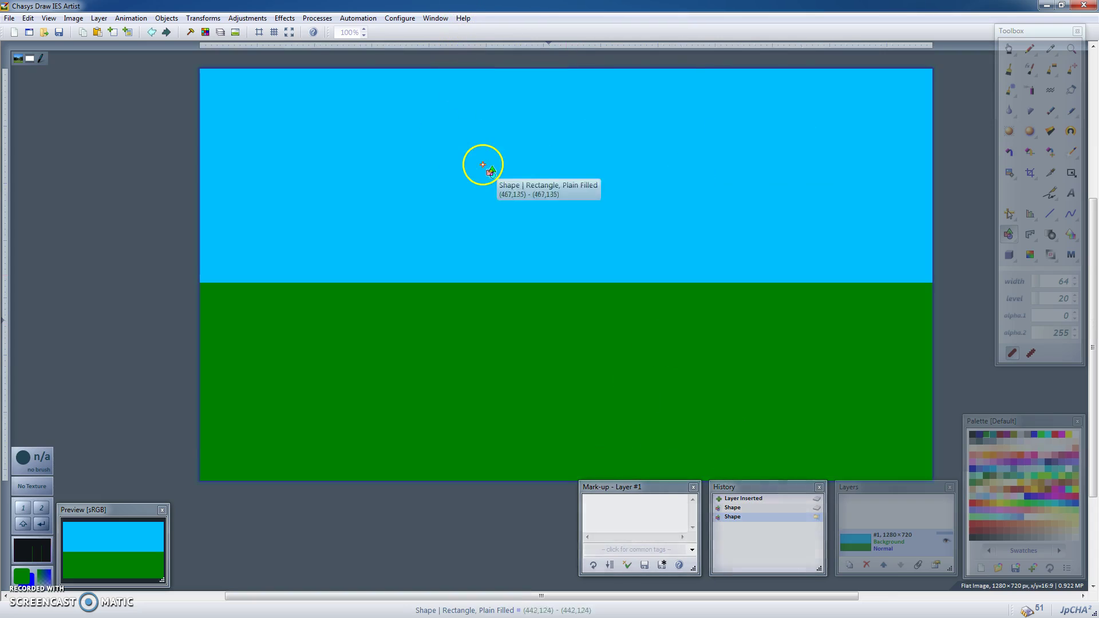
Step: Import Sprites > Objects > ball_sprite.cd5 as a new layer and drag it onto the grass
click(127, 33)
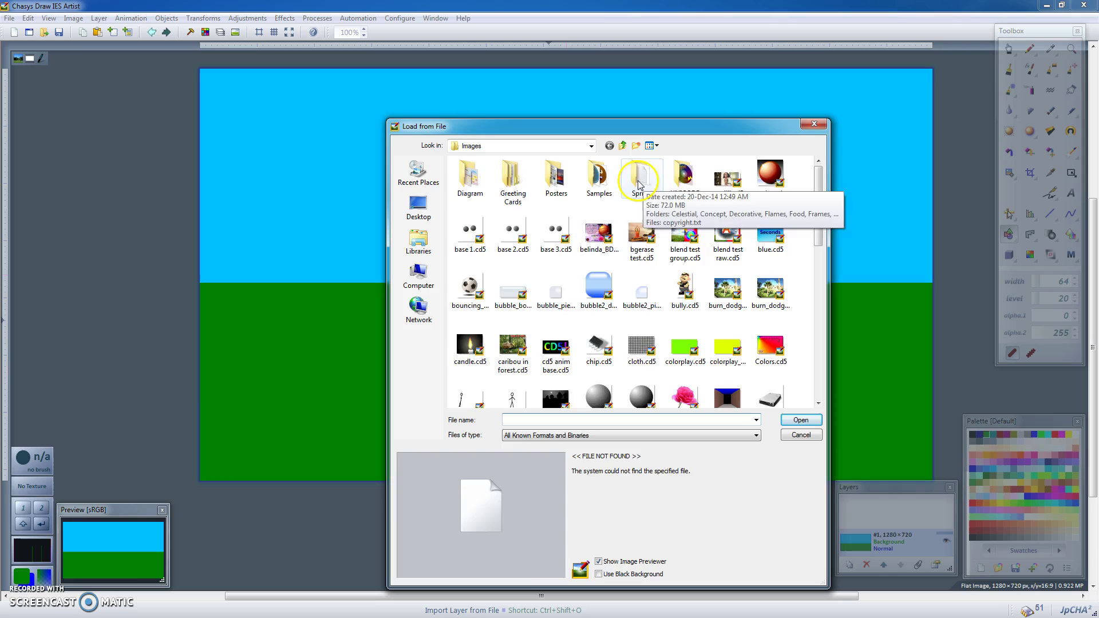
double_click(640, 183)
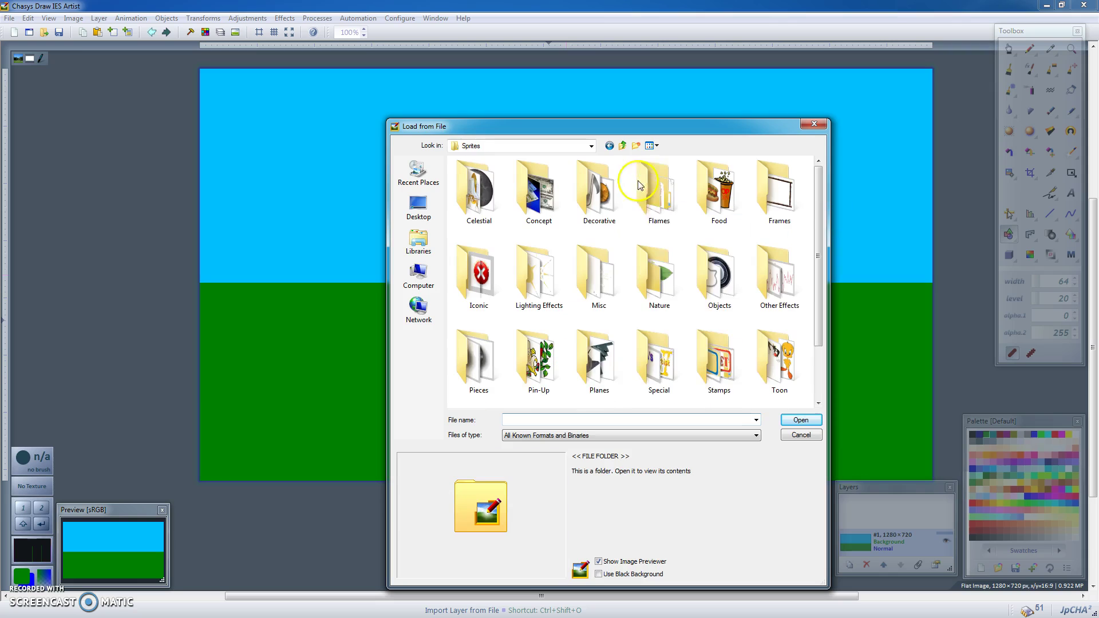
double_click(723, 278)
click(601, 178)
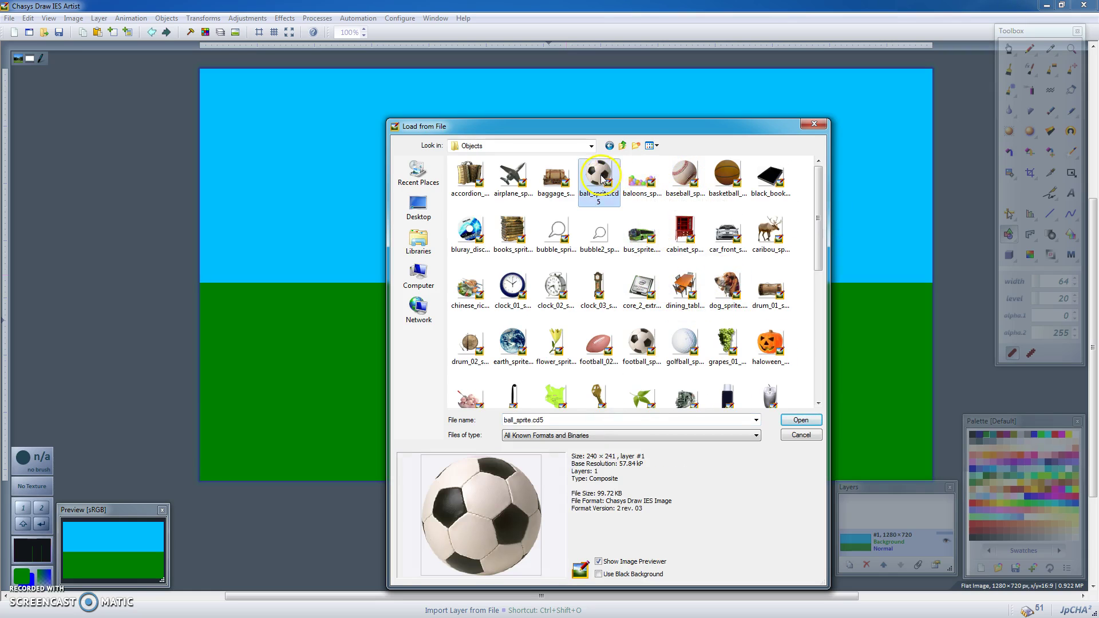
click(799, 422)
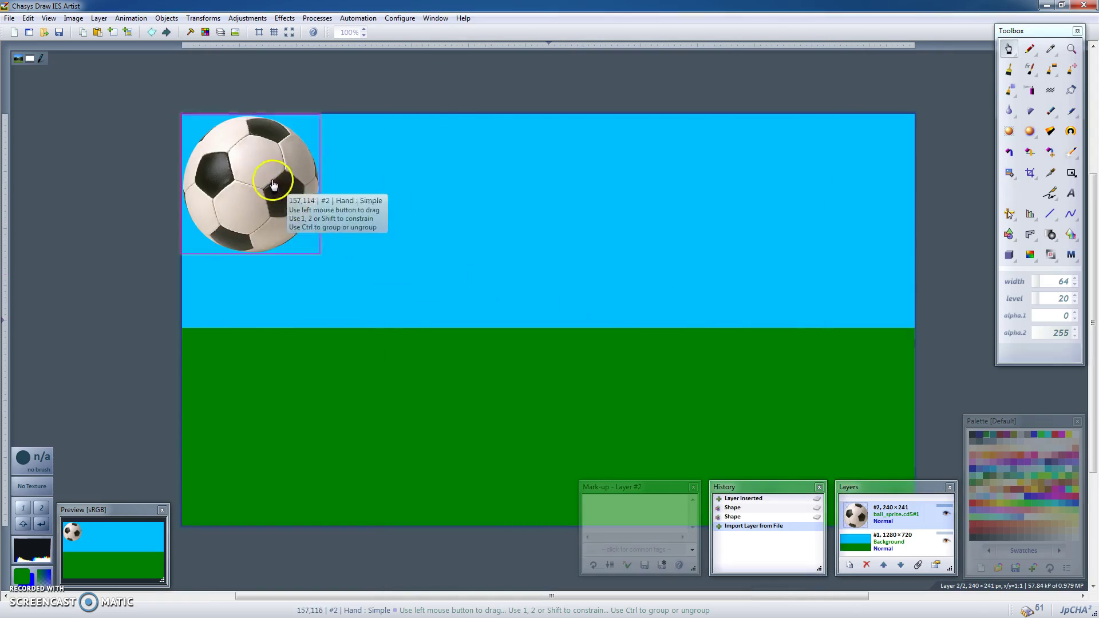
drag(280, 184, 524, 409)
scroll(553, 240, down, 1)
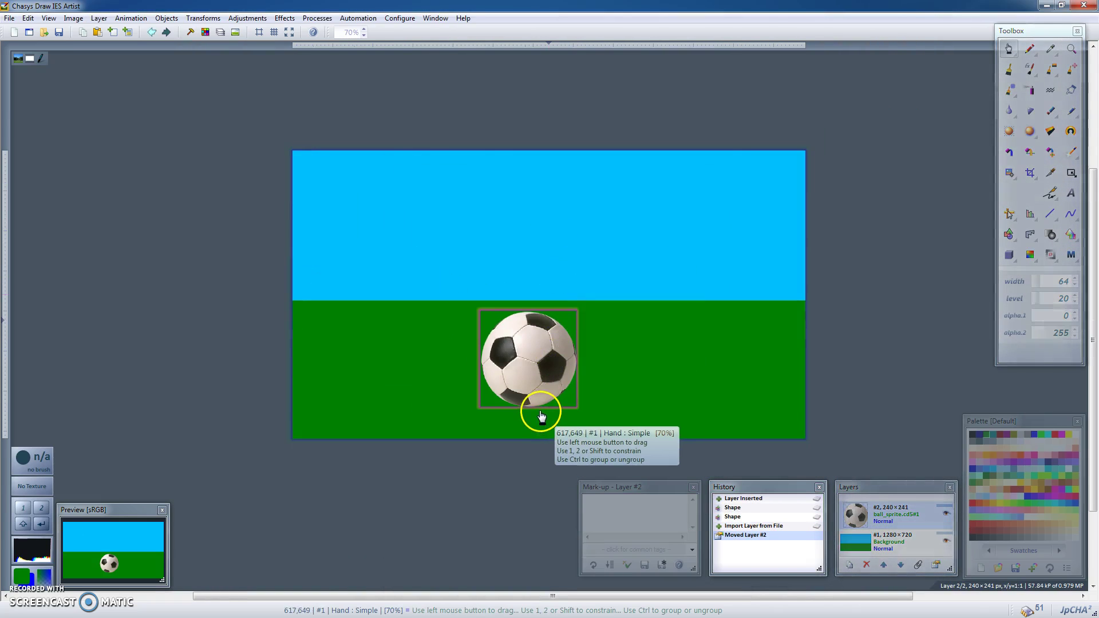
scroll(540, 400, up, 1)
drag(545, 369, 535, 382)
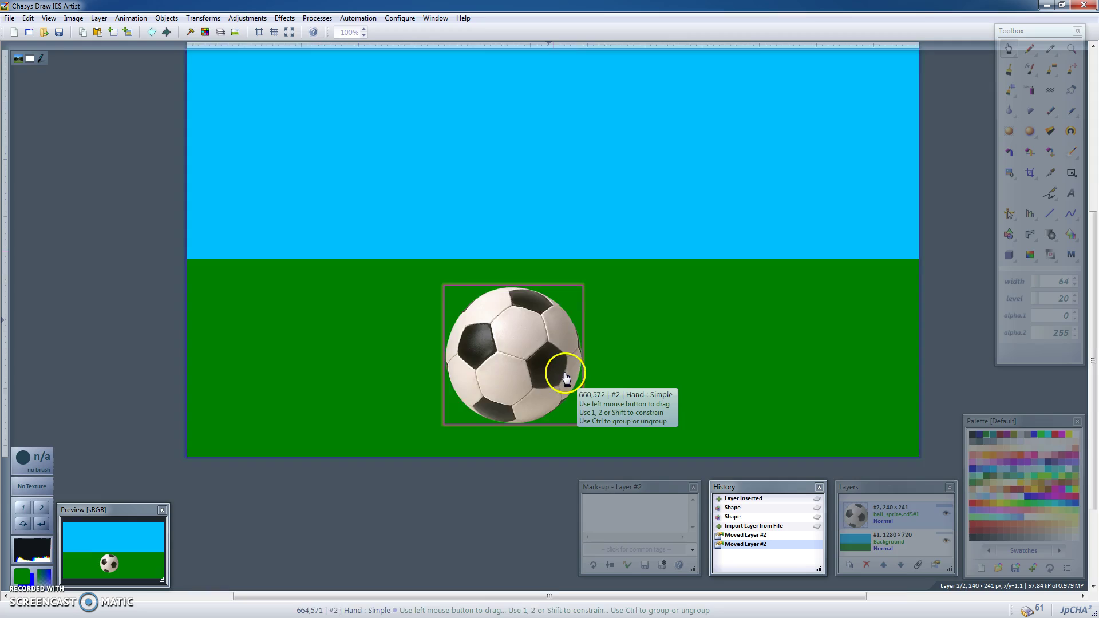
scroll(566, 373, down, 1)
Step: Resize the ball layer to 50% (120×121) and reposition it on the ground
right_click(543, 343)
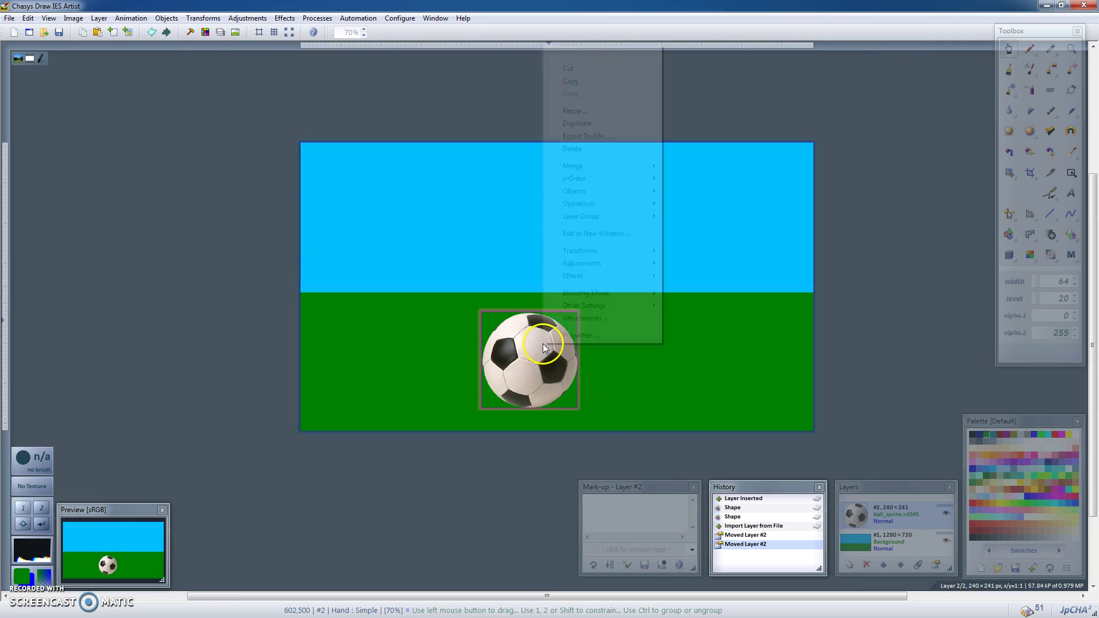
click(577, 111)
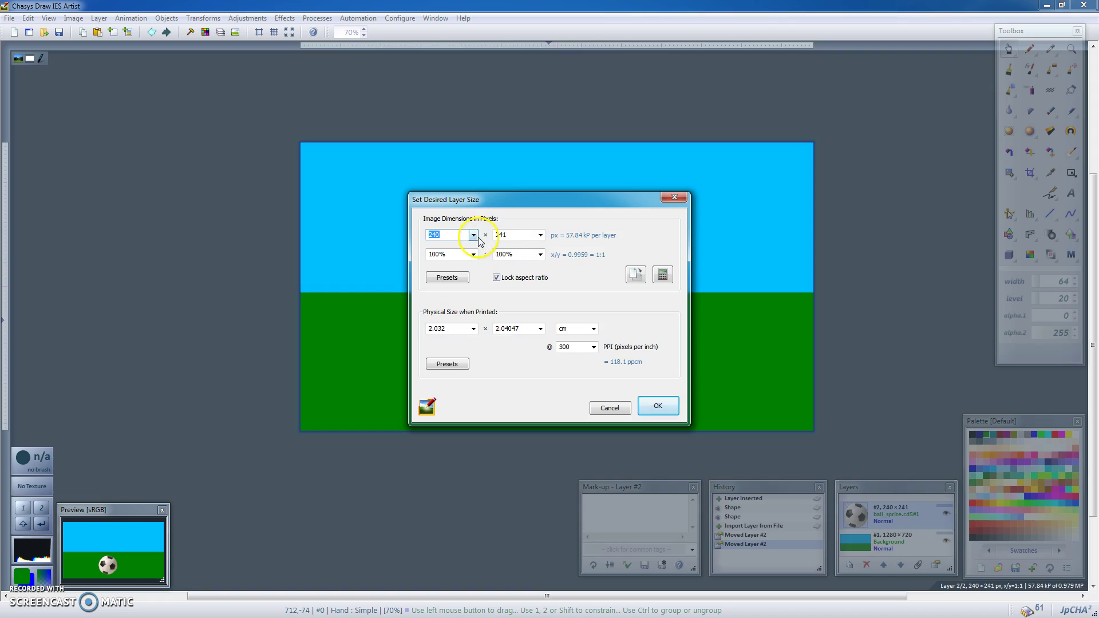
click(539, 255)
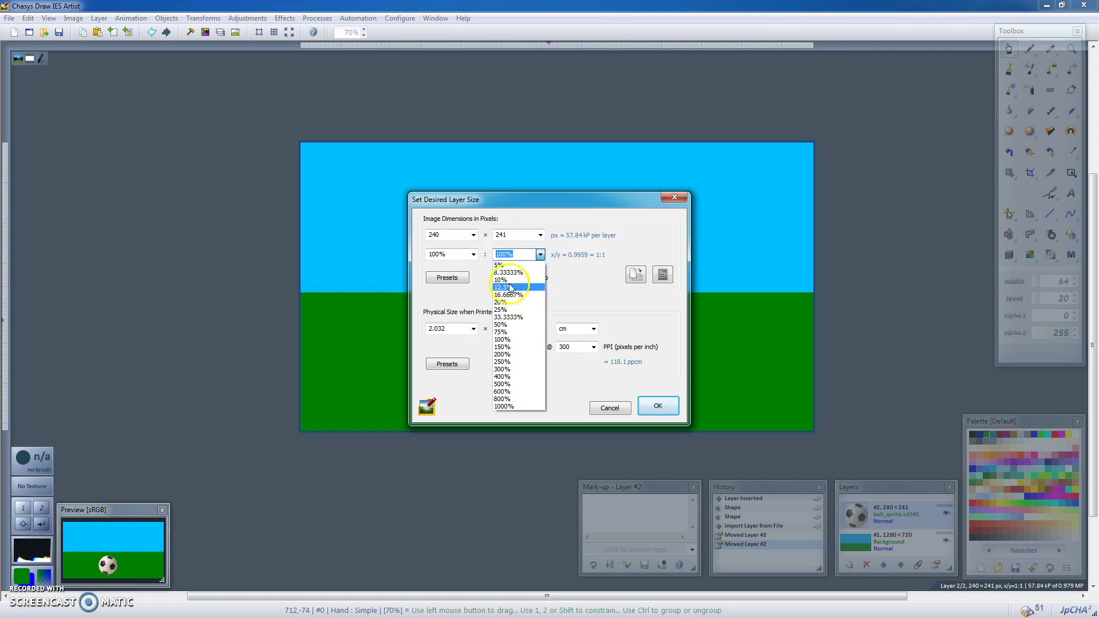
click(502, 324)
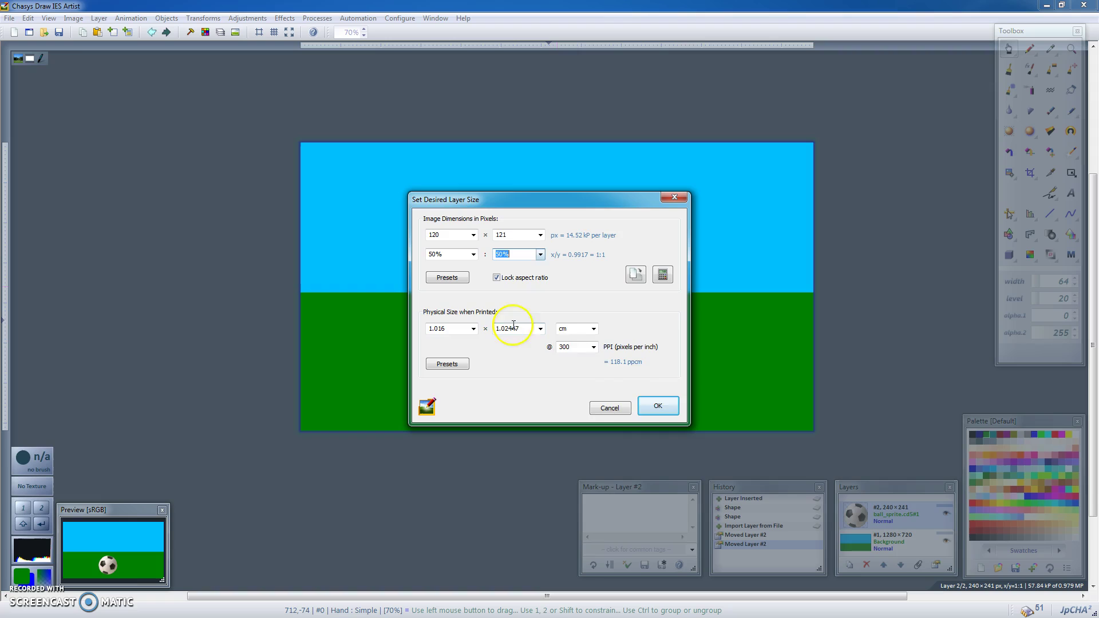
click(665, 408)
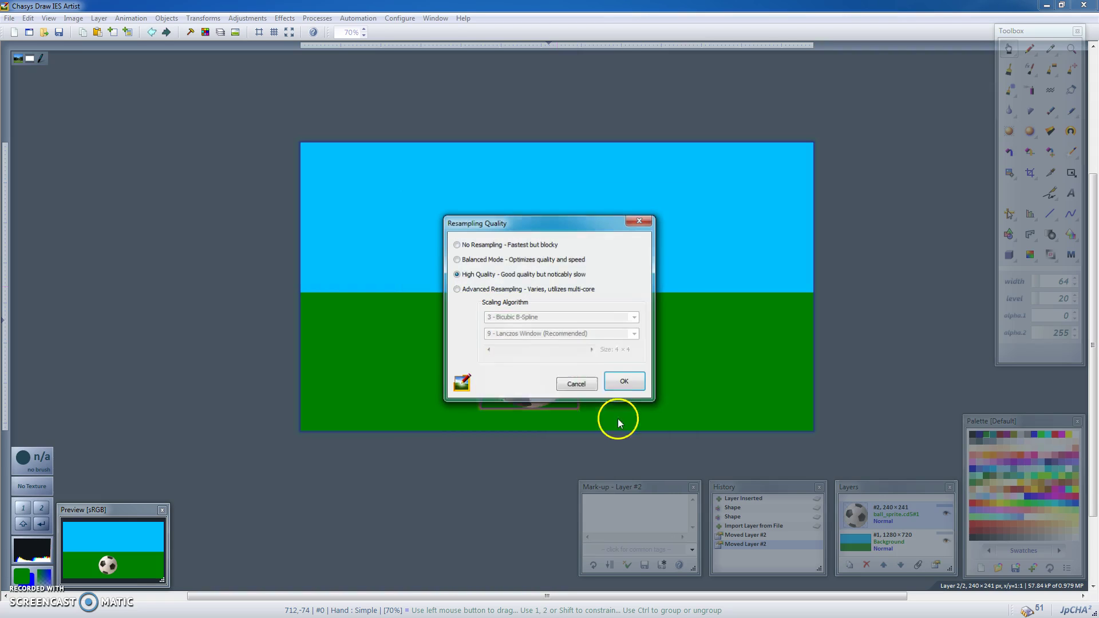
click(629, 383)
drag(504, 337, 543, 368)
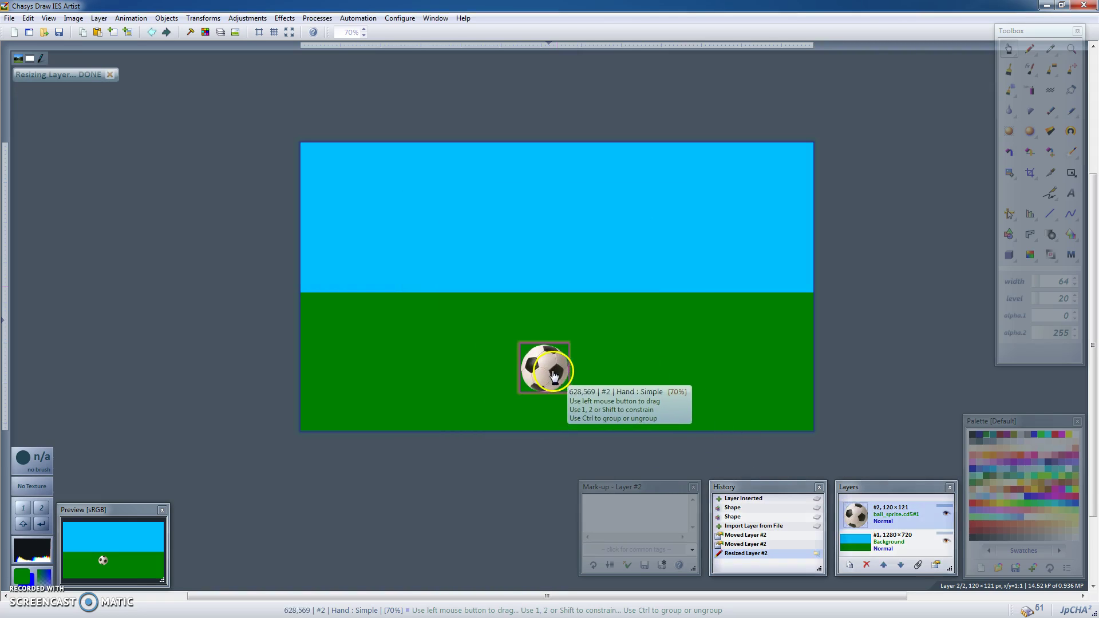
scroll(552, 415, up, 3)
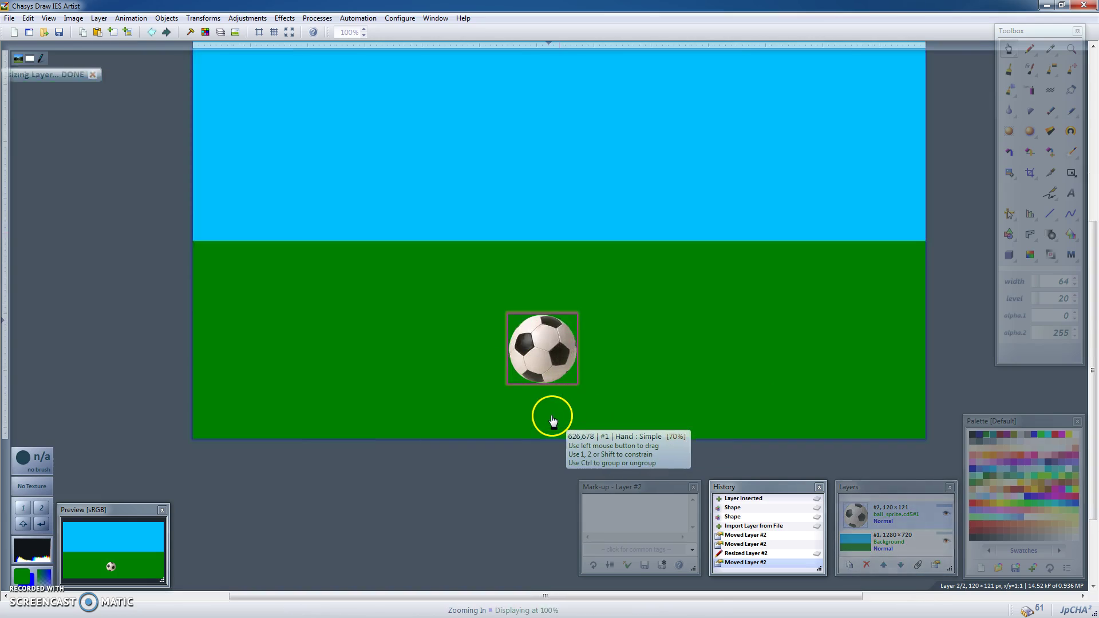
drag(553, 299, 543, 295)
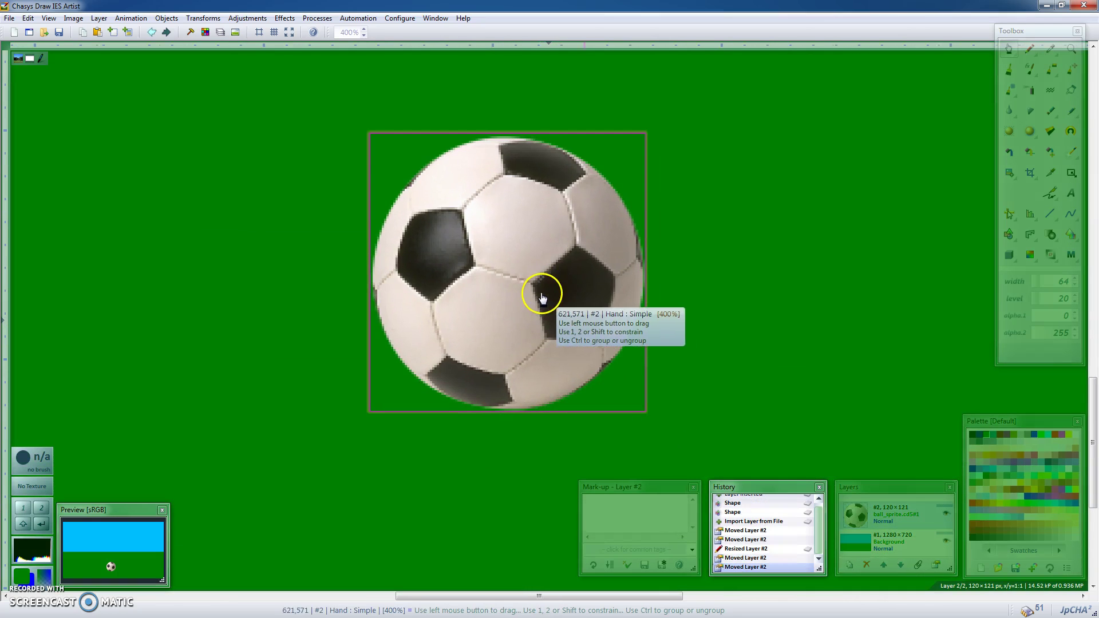
Step: Add a new layer with a black background and align it over the ball using guide lines
click(113, 33)
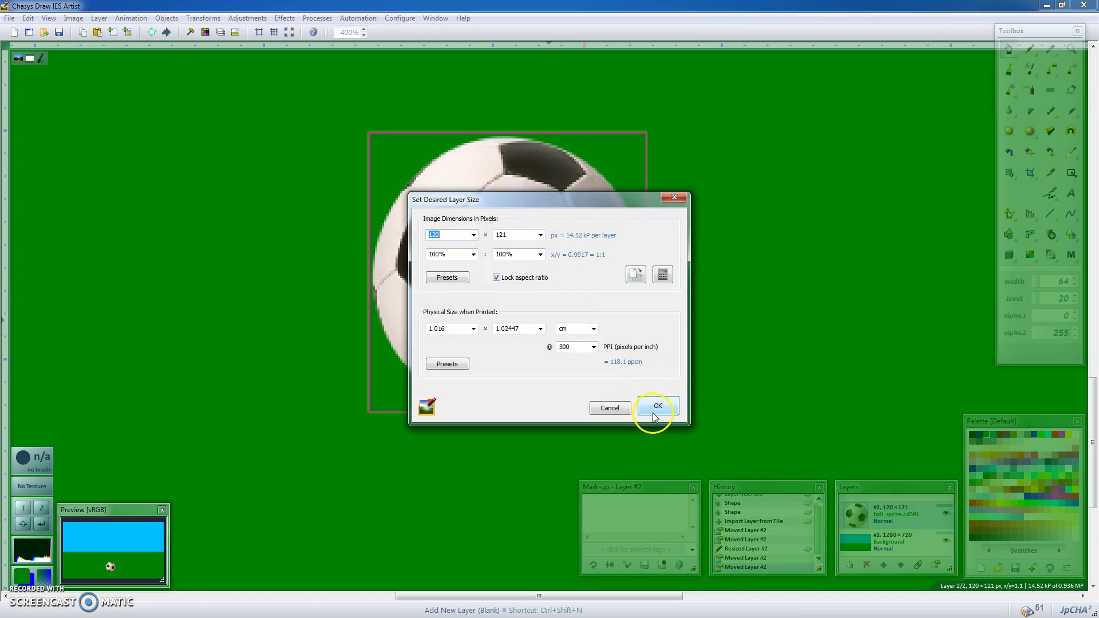
click(654, 415)
click(511, 301)
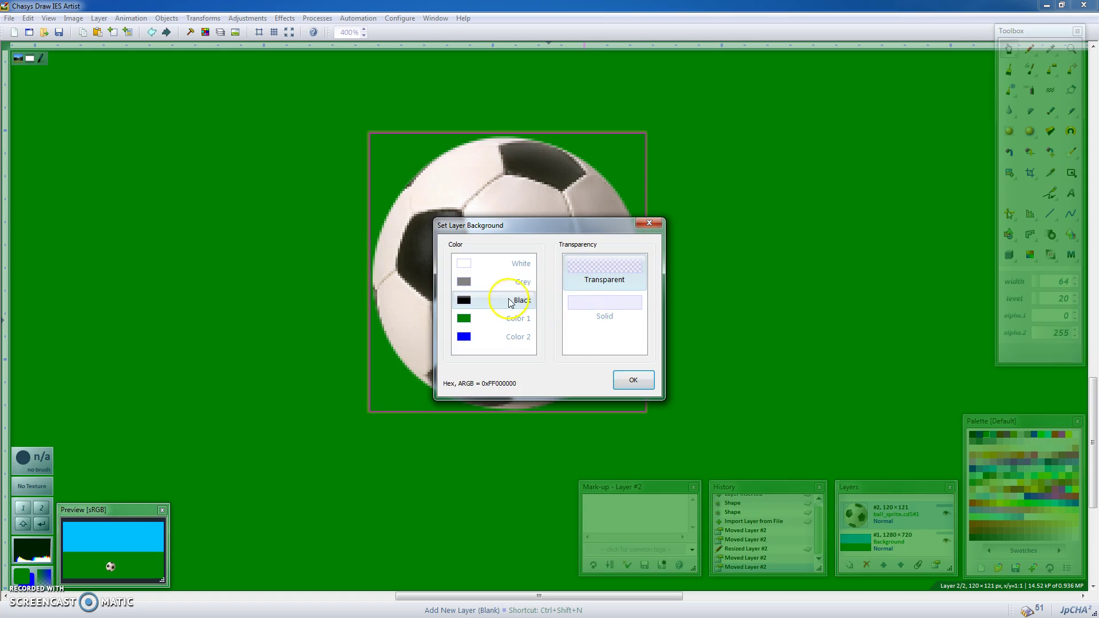
click(633, 382)
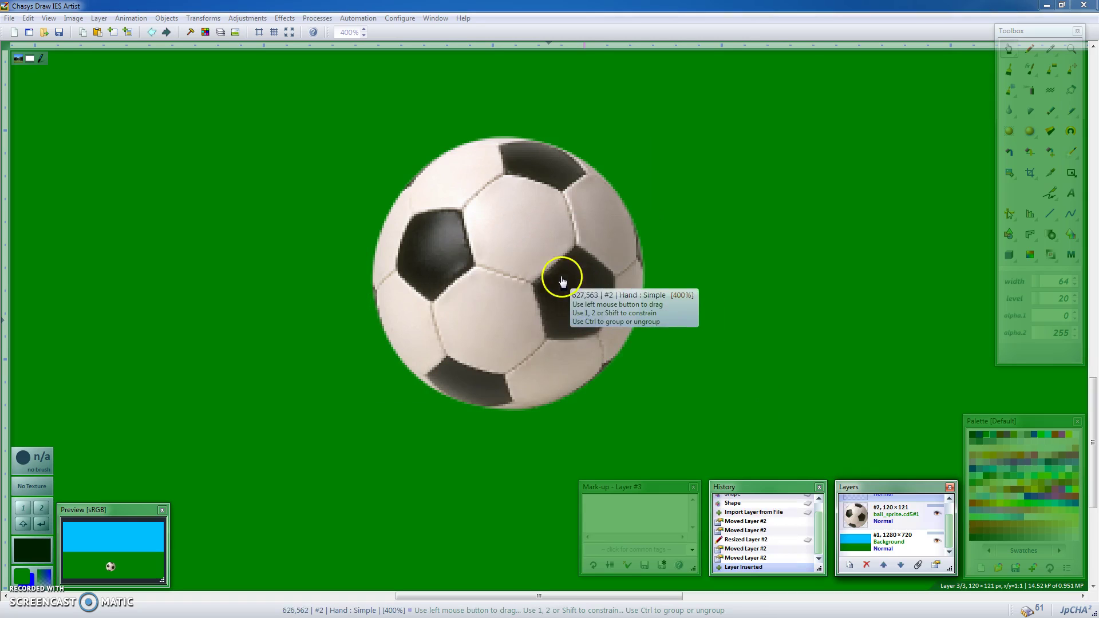
scroll(579, 282, down, 3)
drag(486, 128, 540, 226)
scroll(608, 256, up, 1)
scroll(615, 263, up, 2)
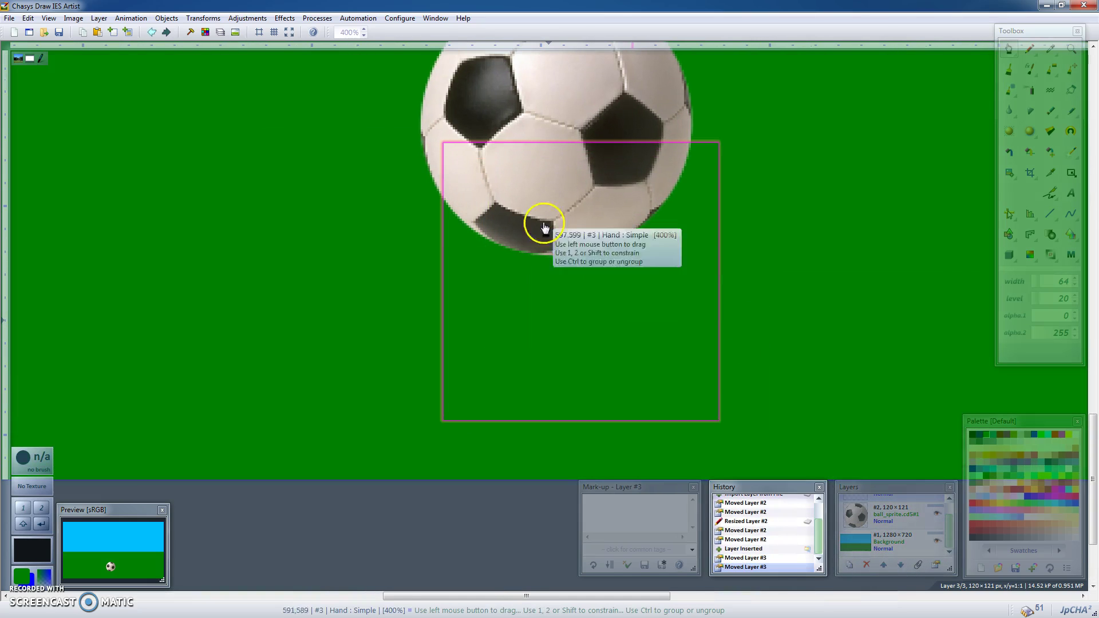
click(260, 33)
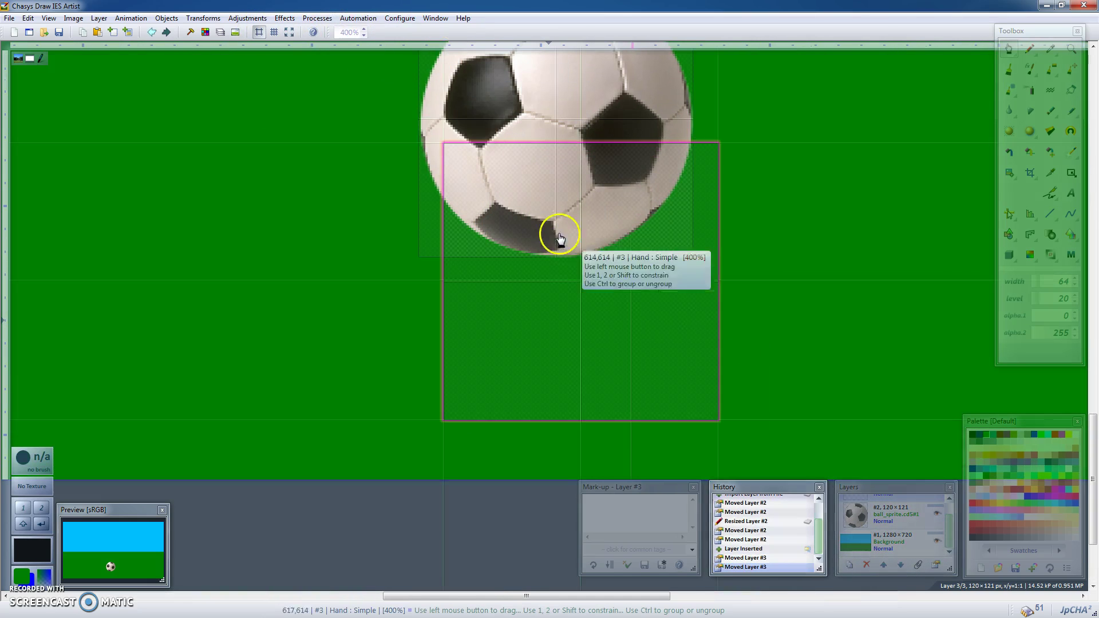
scroll(682, 255, down, 1)
scroll(638, 334, up, 1)
drag(639, 334, 625, 361)
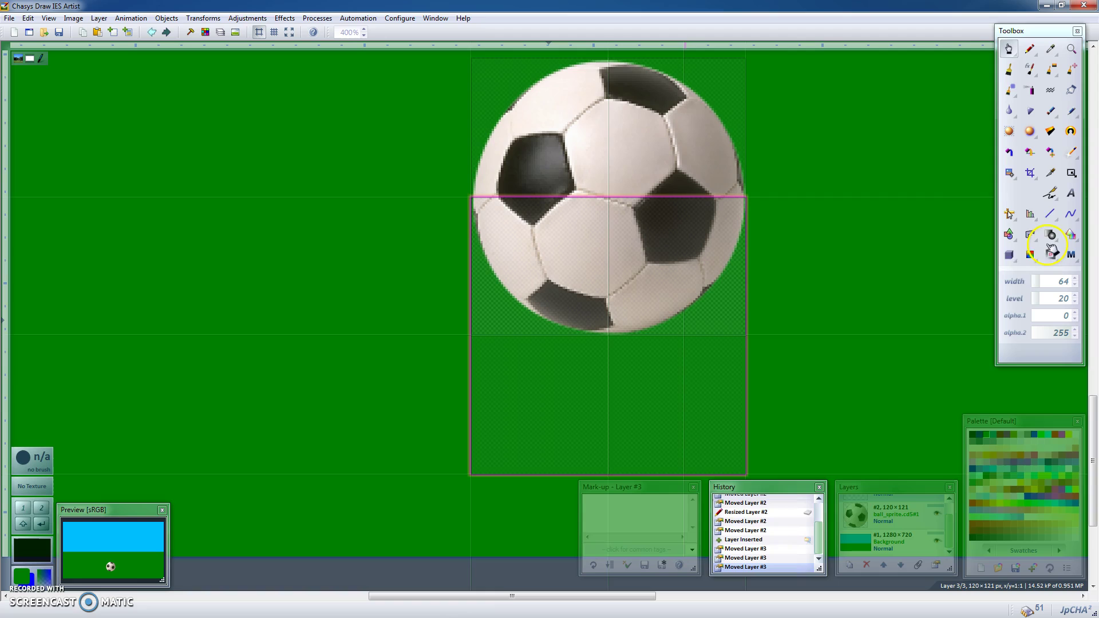
Step: Draw a black ellipse beneath the ball as its shadow, then hide the grid lines
click(1051, 252)
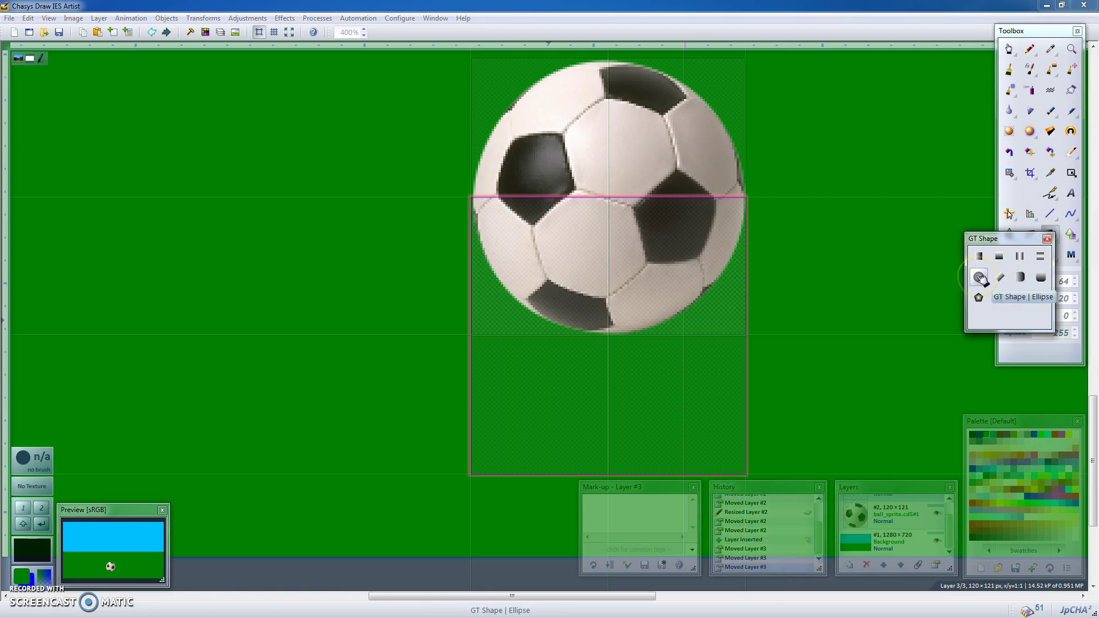
click(980, 279)
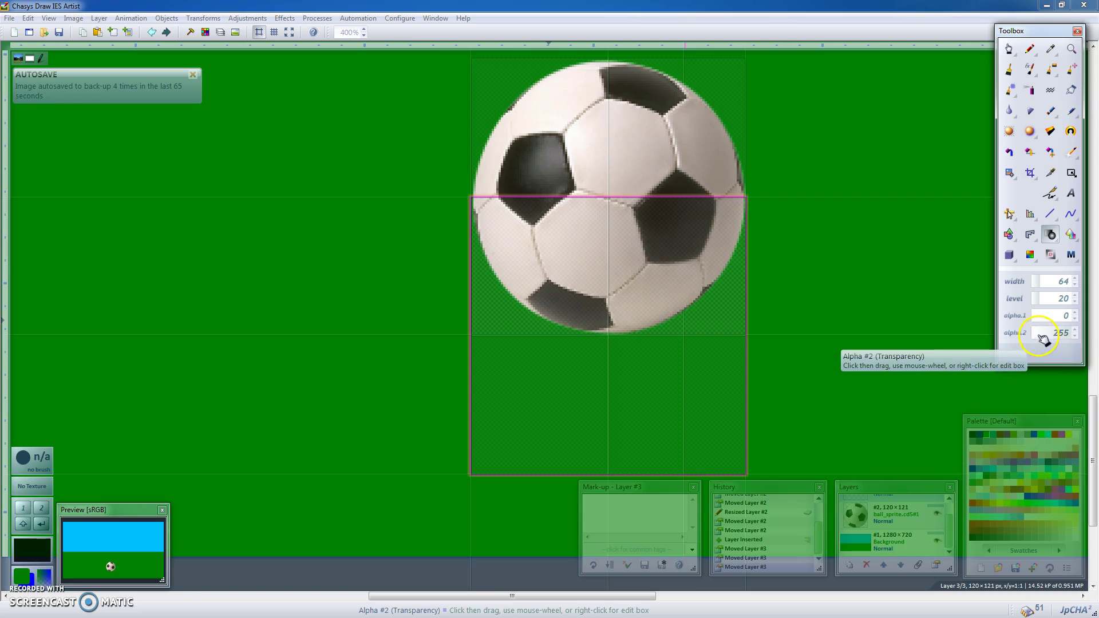
click(974, 436)
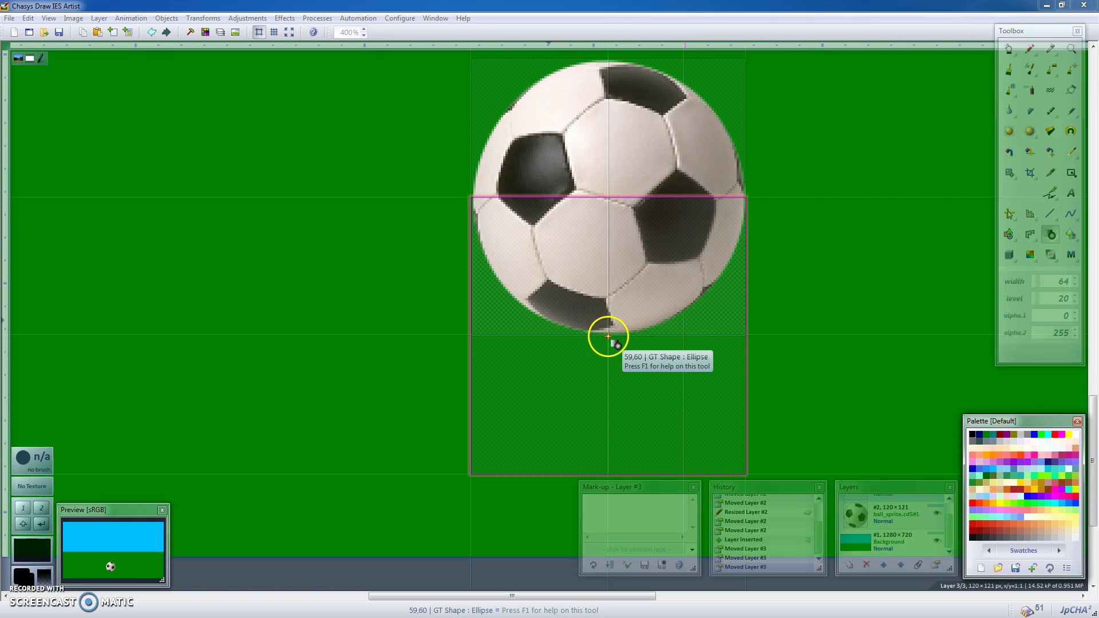
drag(608, 336, 738, 381)
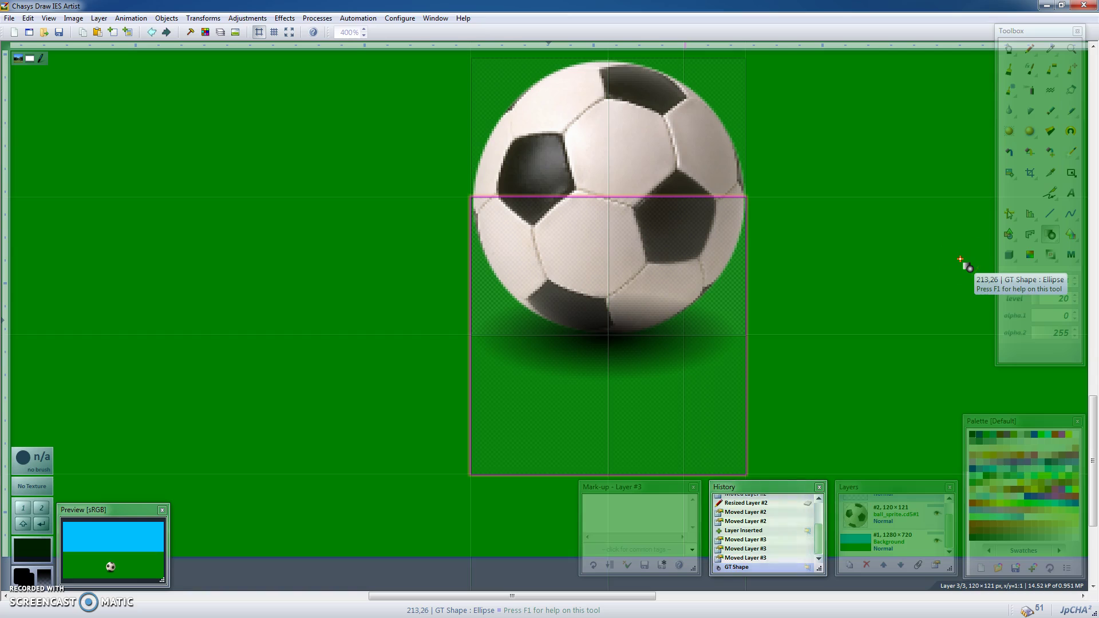
click(259, 32)
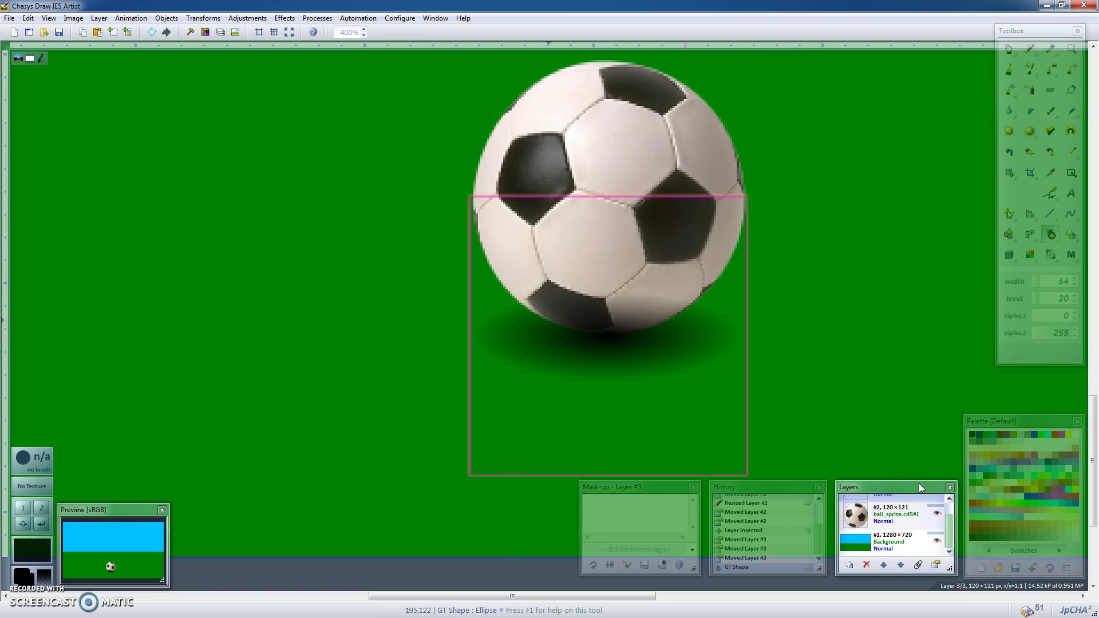
drag(919, 483, 910, 328)
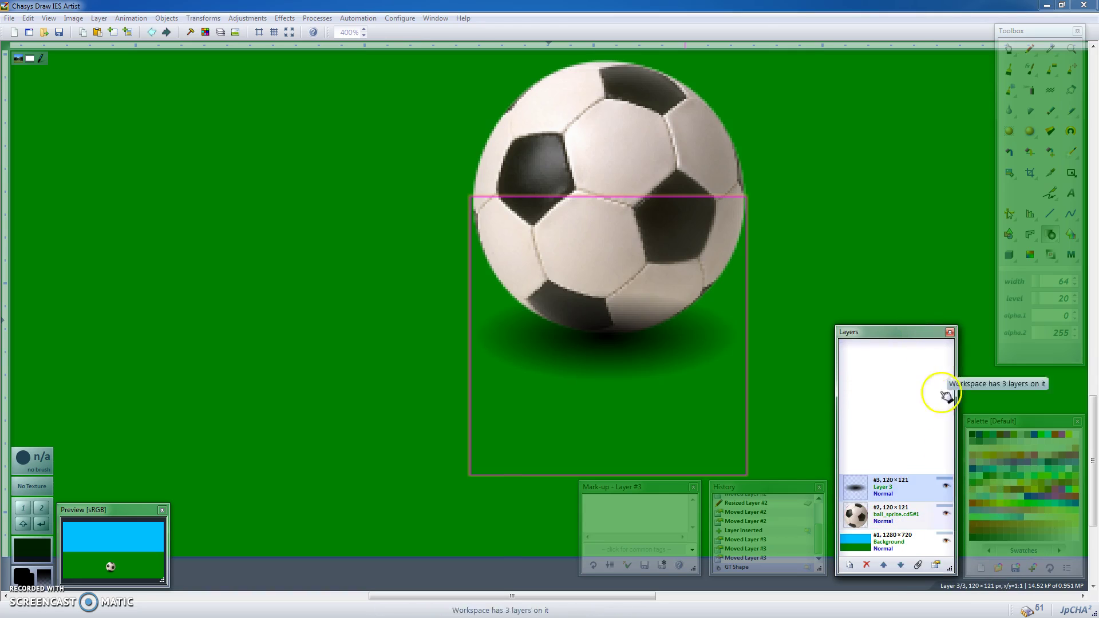
Step: Move the ball_sprite layer above the shadow layer and check the result in full-screen preview
click(896, 508)
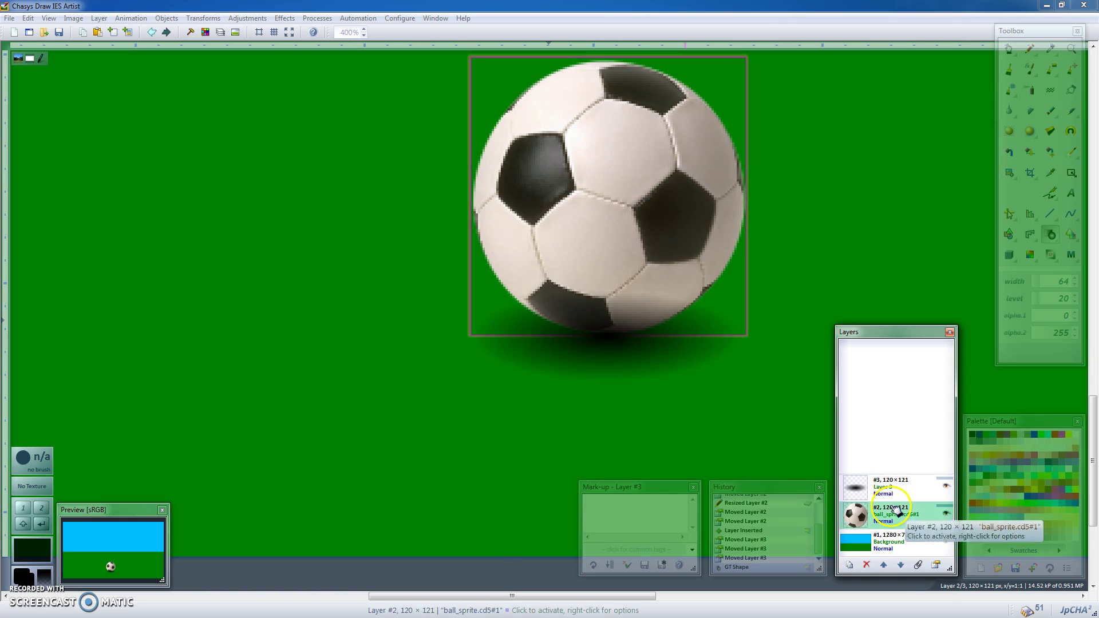
click(884, 566)
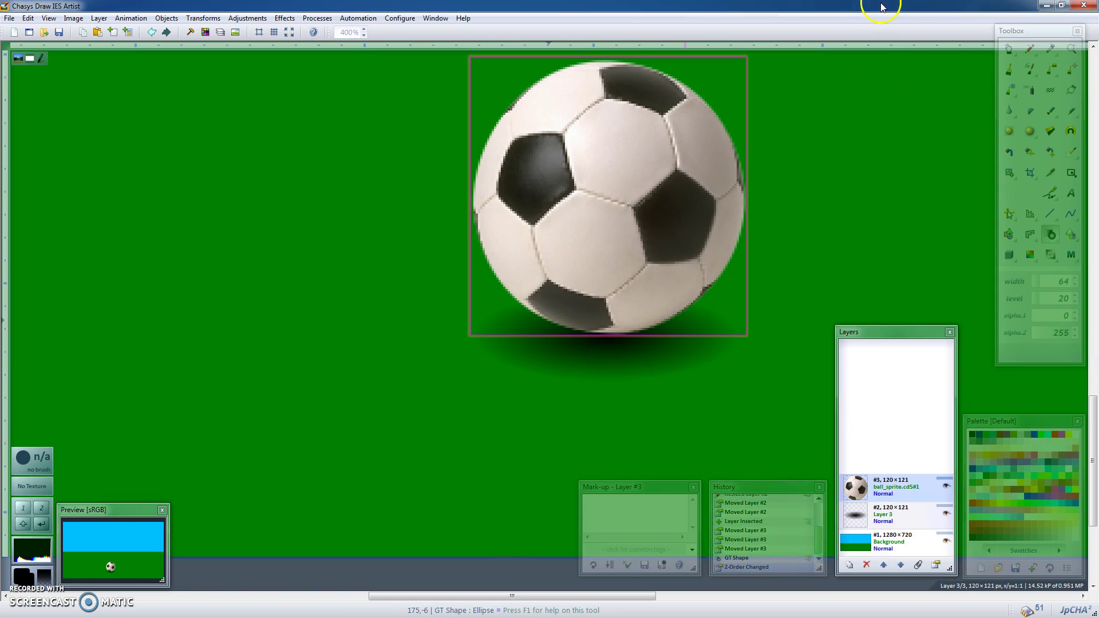
scroll(681, 232, down, 5)
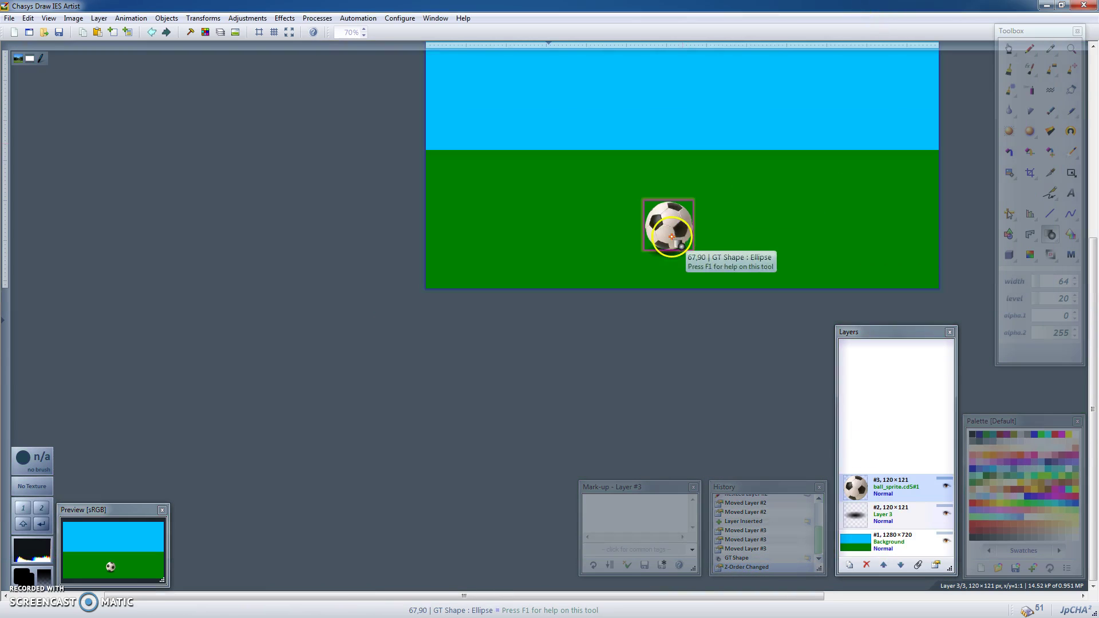
click(140, 570)
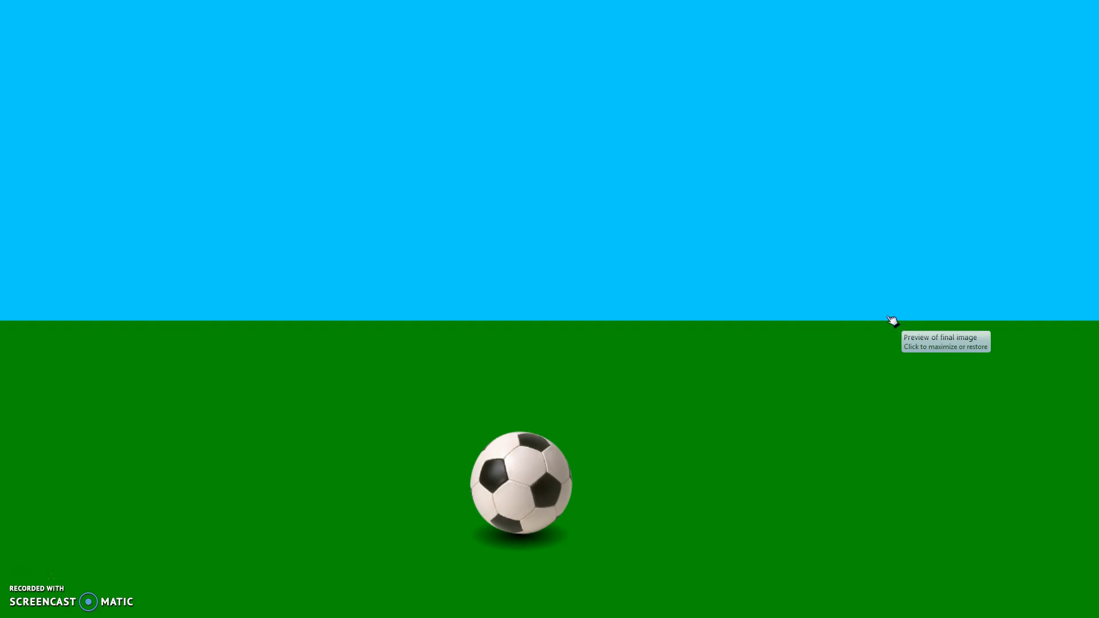
click(804, 367)
scroll(625, 417, down, 3)
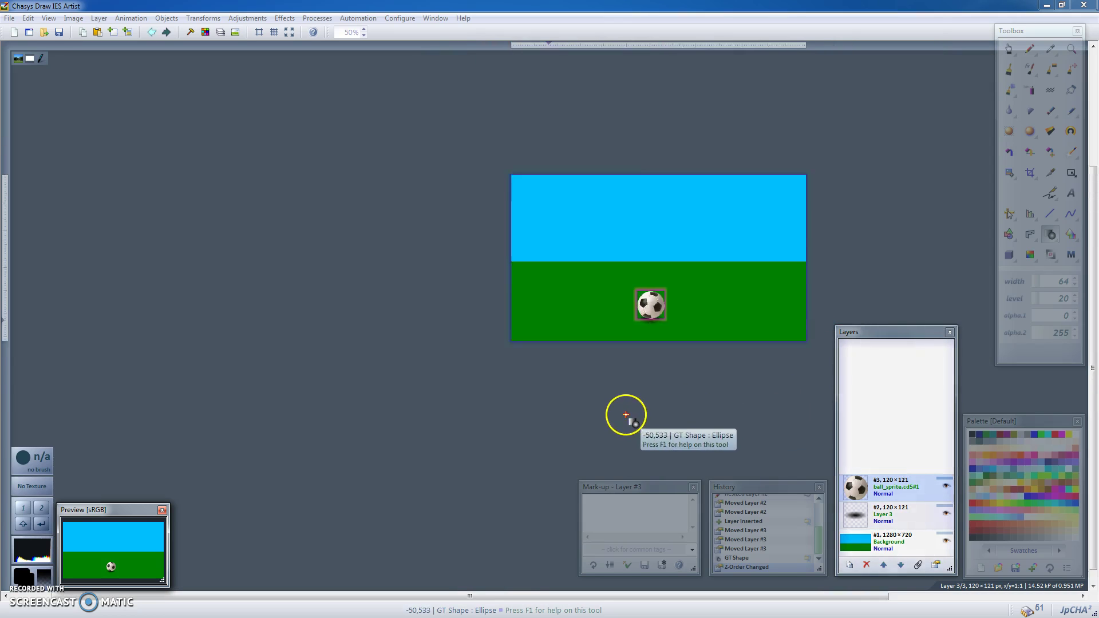
scroll(660, 319, up, 3)
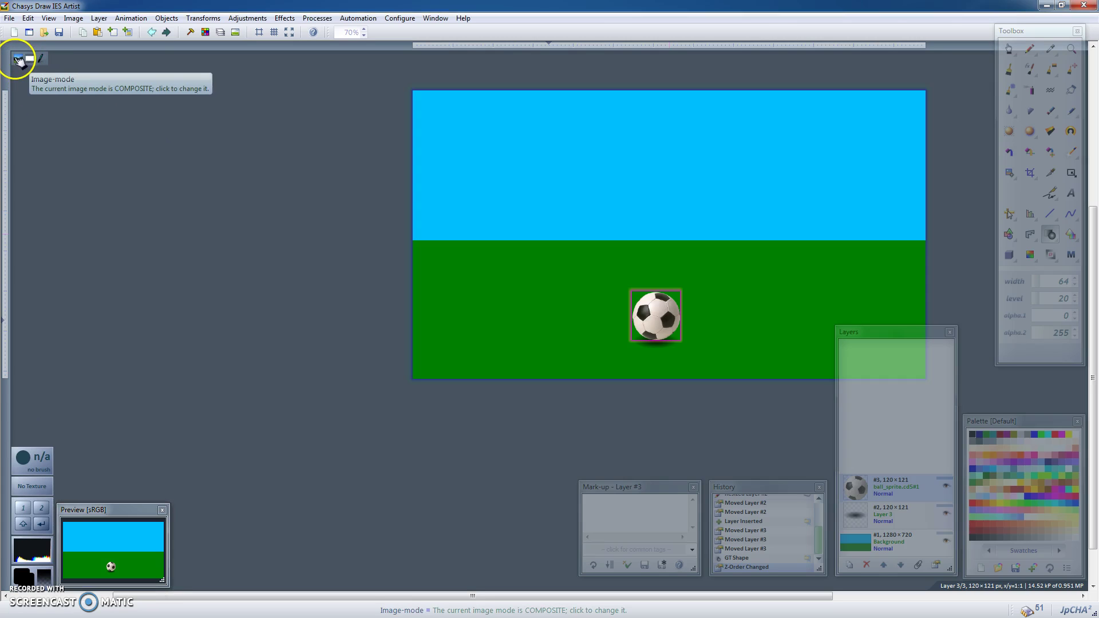
Step: Switch to Object Animation mode and add a Y keytime of -500 at 500 ms with Sine, forward easing
click(19, 59)
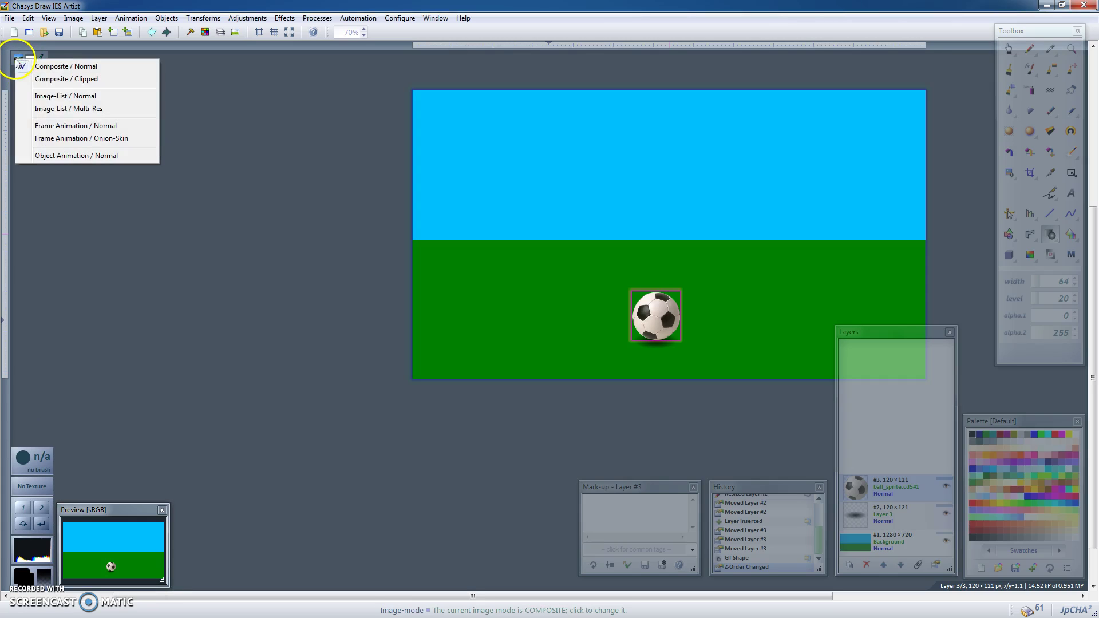
click(81, 157)
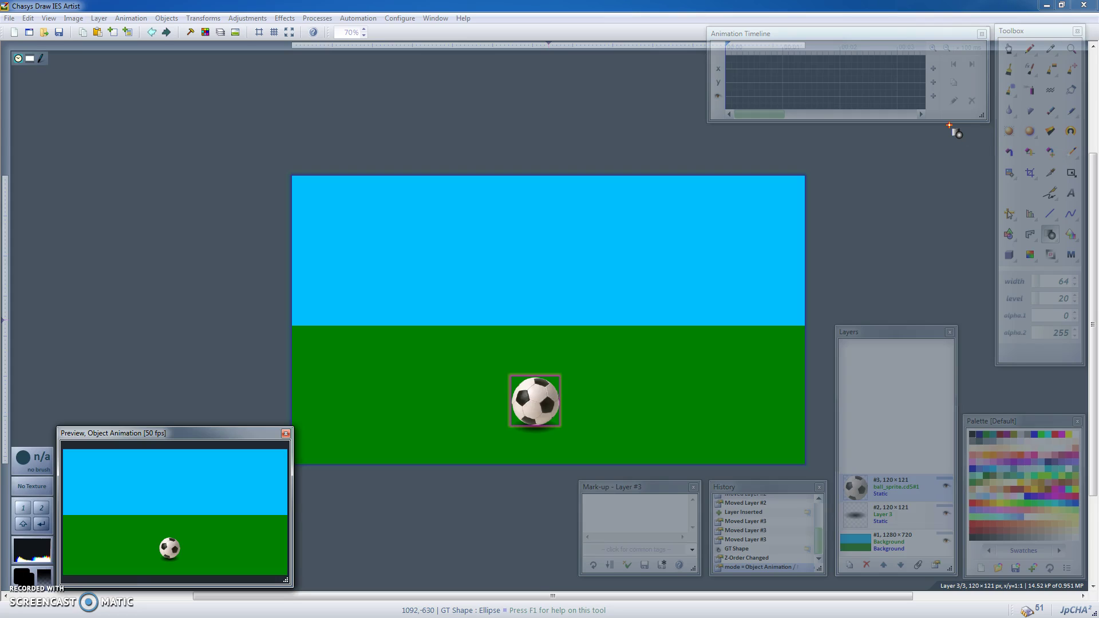
click(935, 83)
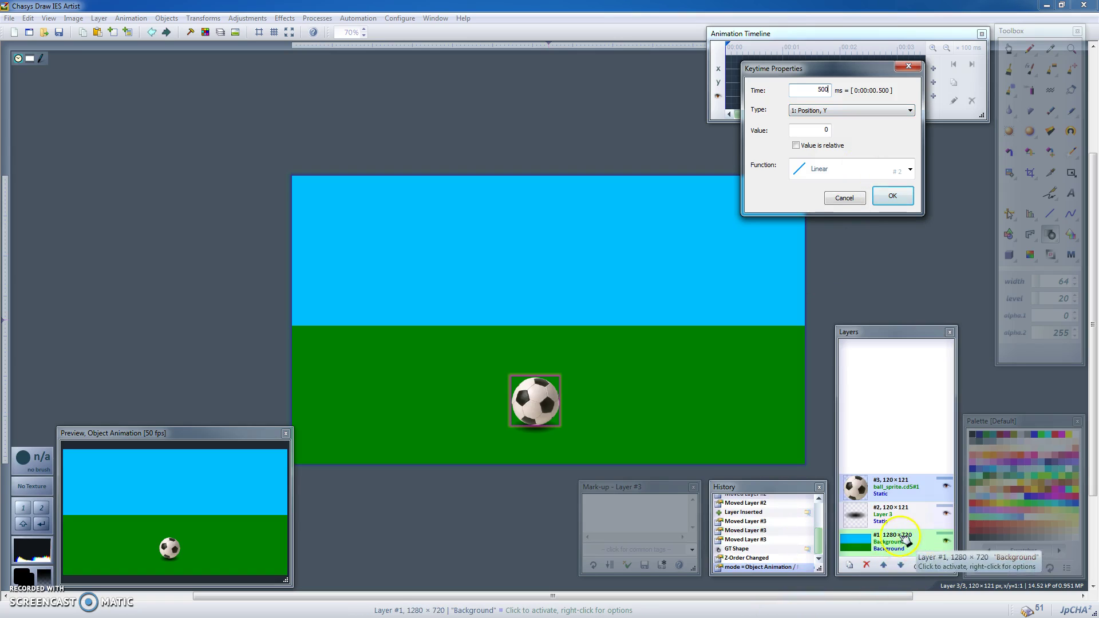
double_click(828, 130)
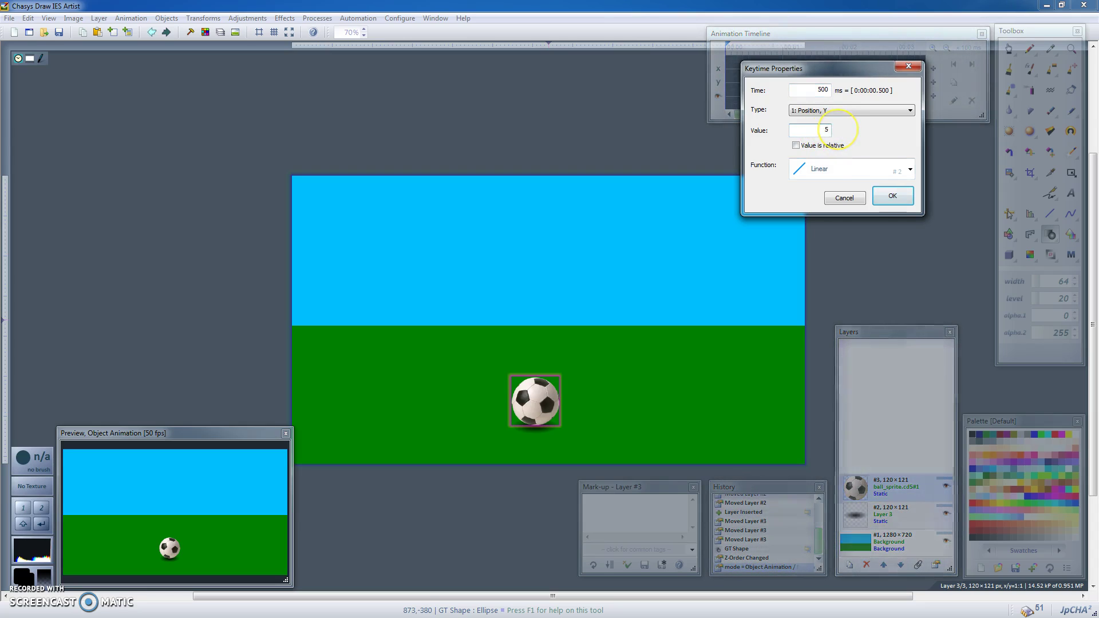
text(500)
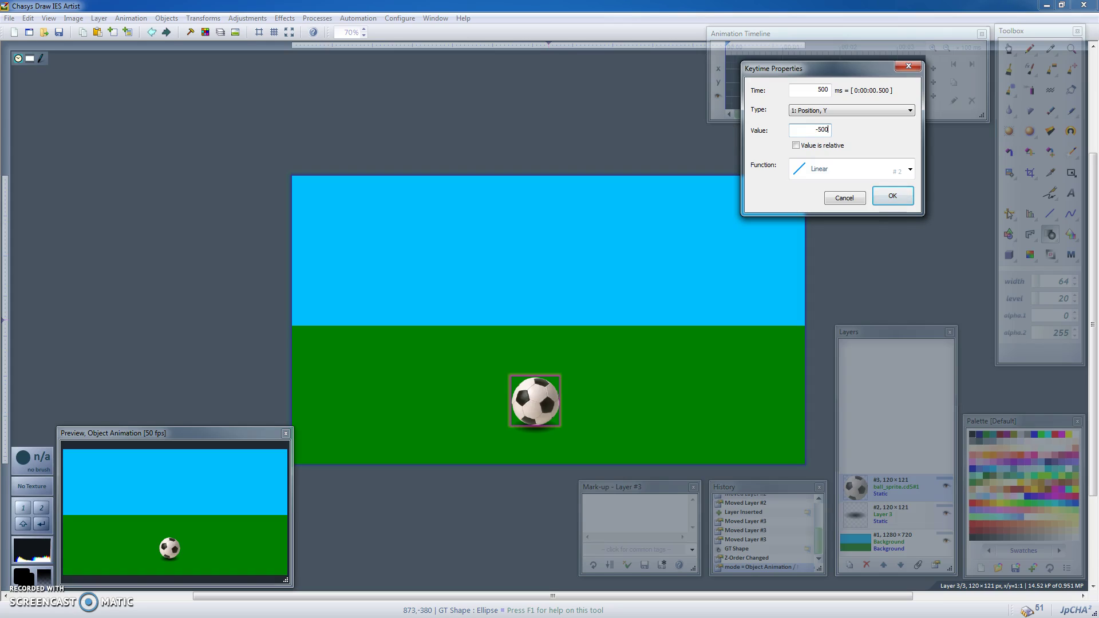
click(910, 172)
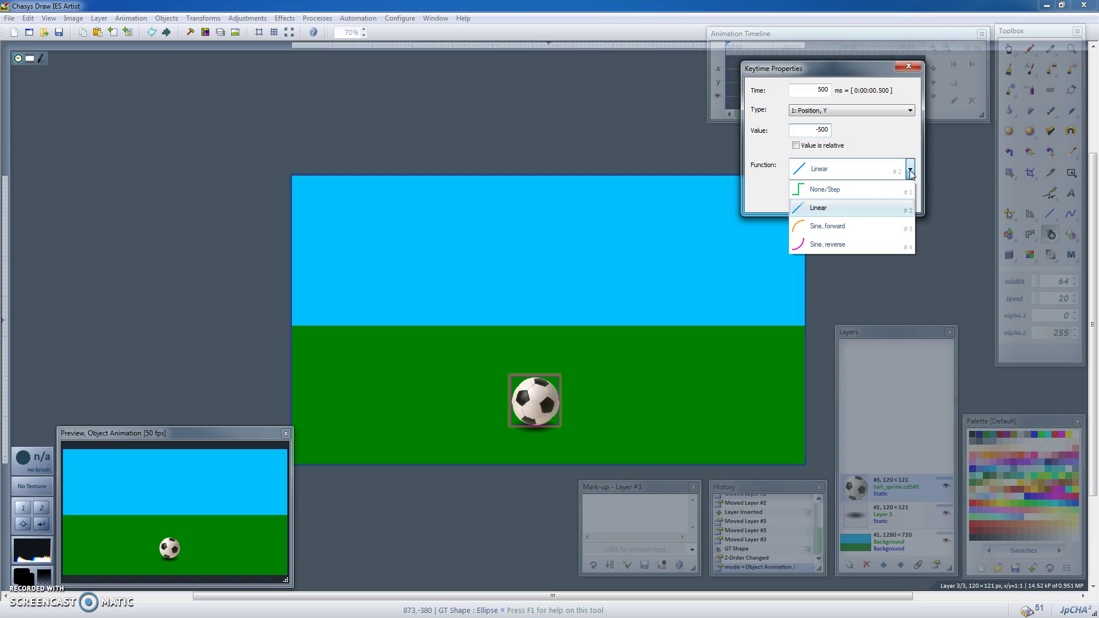
click(857, 226)
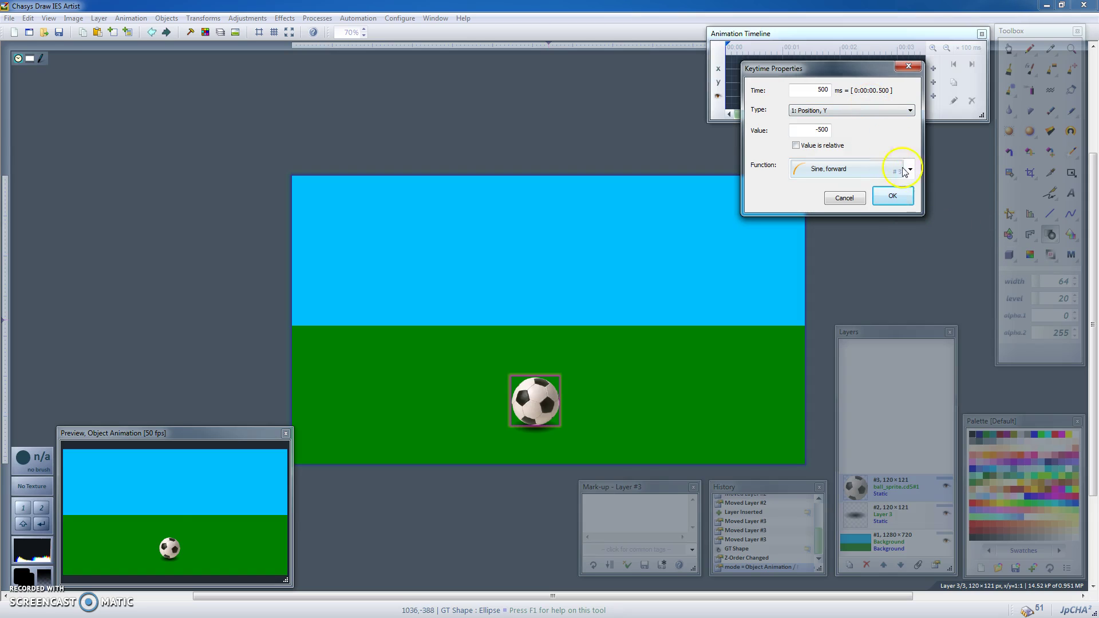
click(893, 198)
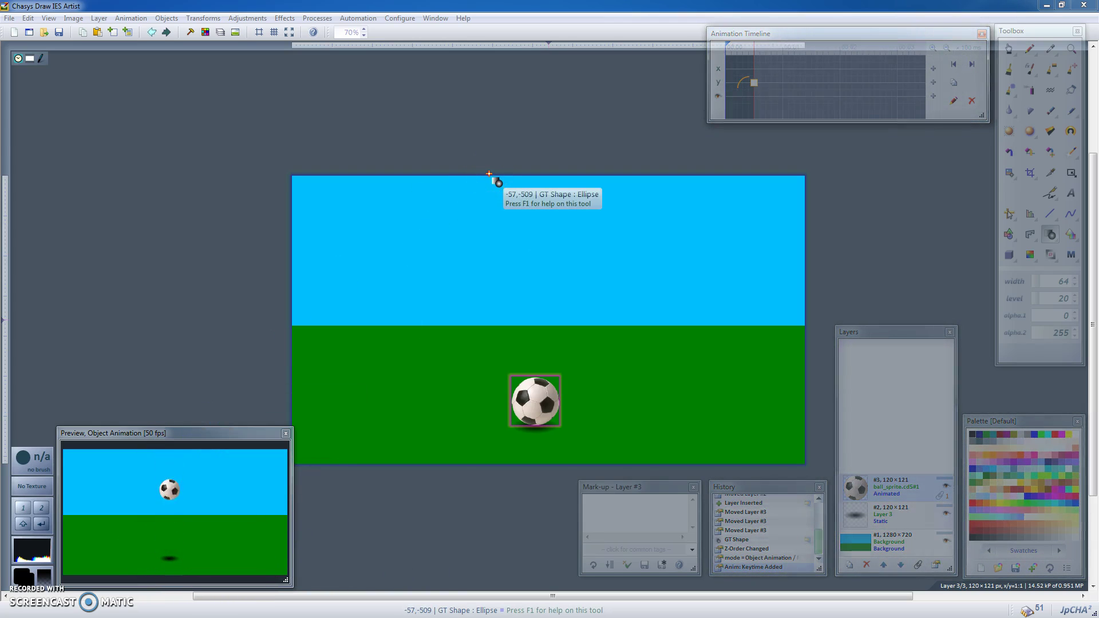
Step: Add a Y keytime of 0 at 1000 ms with Sine, reverse easing, then play the bounce full screen
click(798, 65)
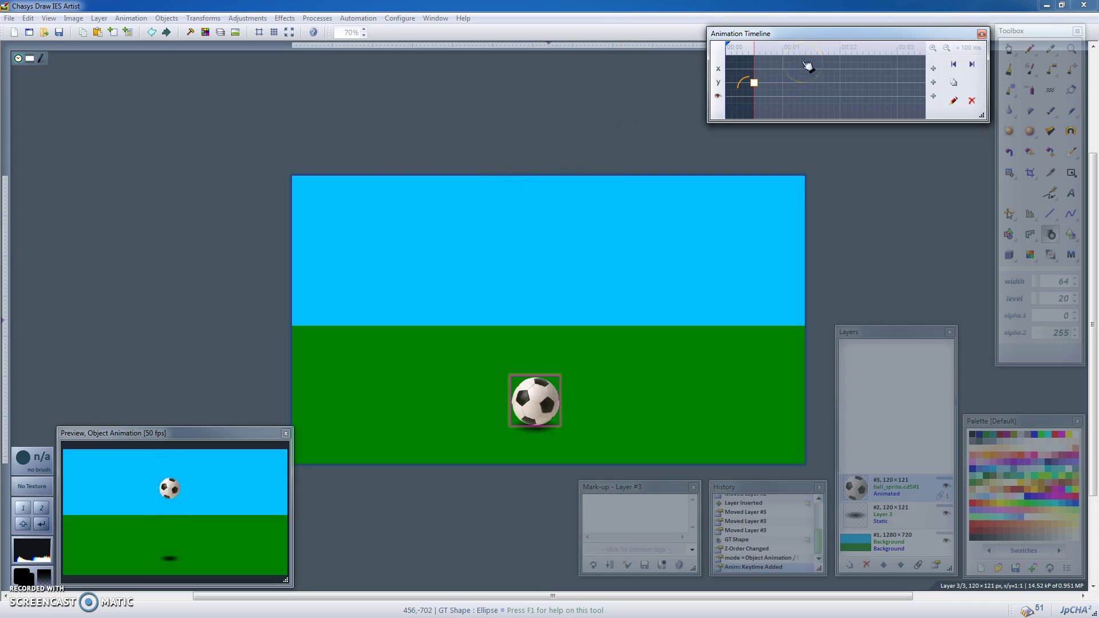
click(934, 48)
click(934, 48)
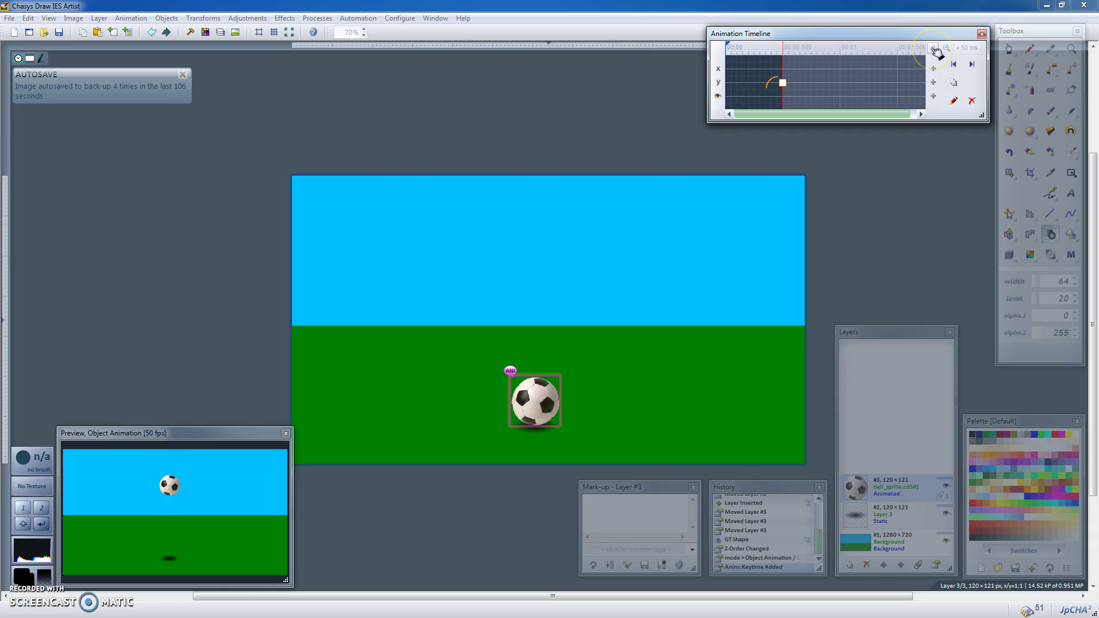
click(934, 48)
click(931, 106)
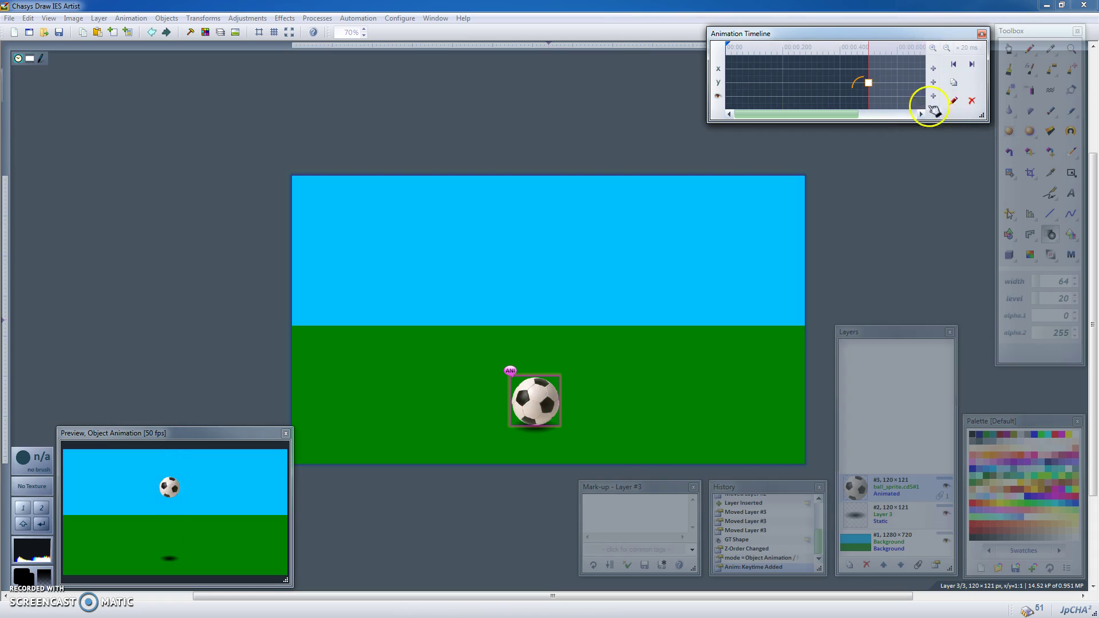
click(950, 50)
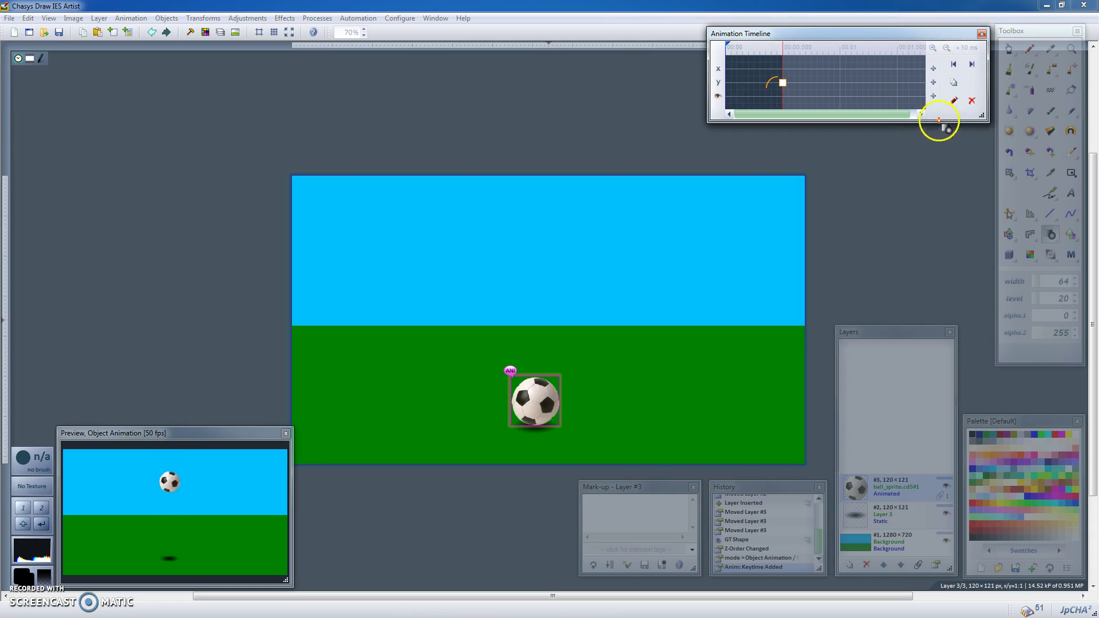
click(934, 82)
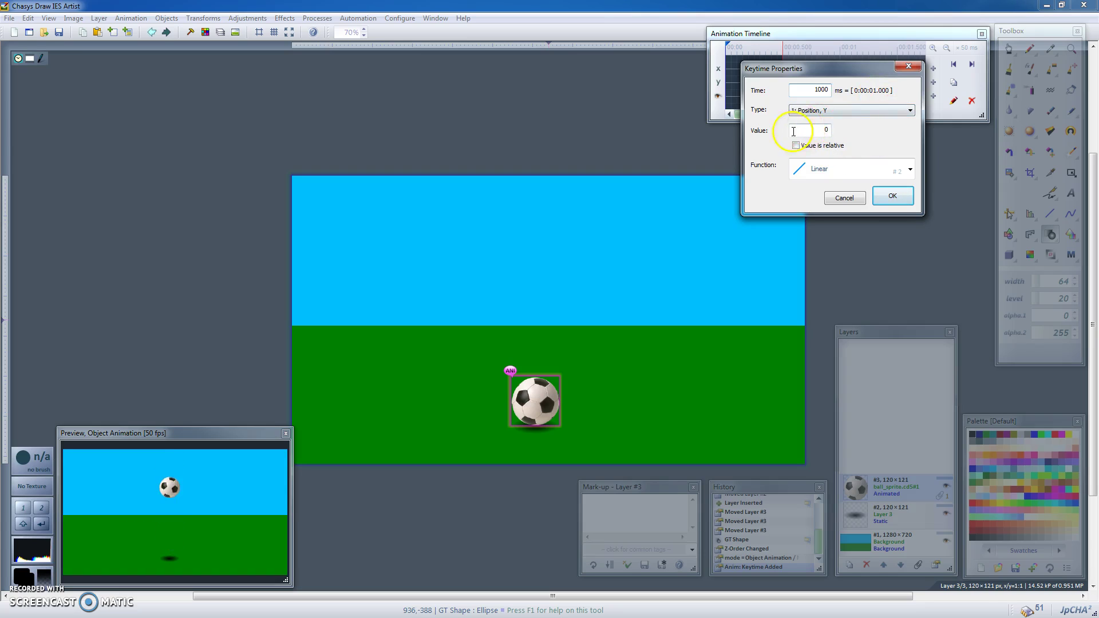
click(909, 168)
click(830, 245)
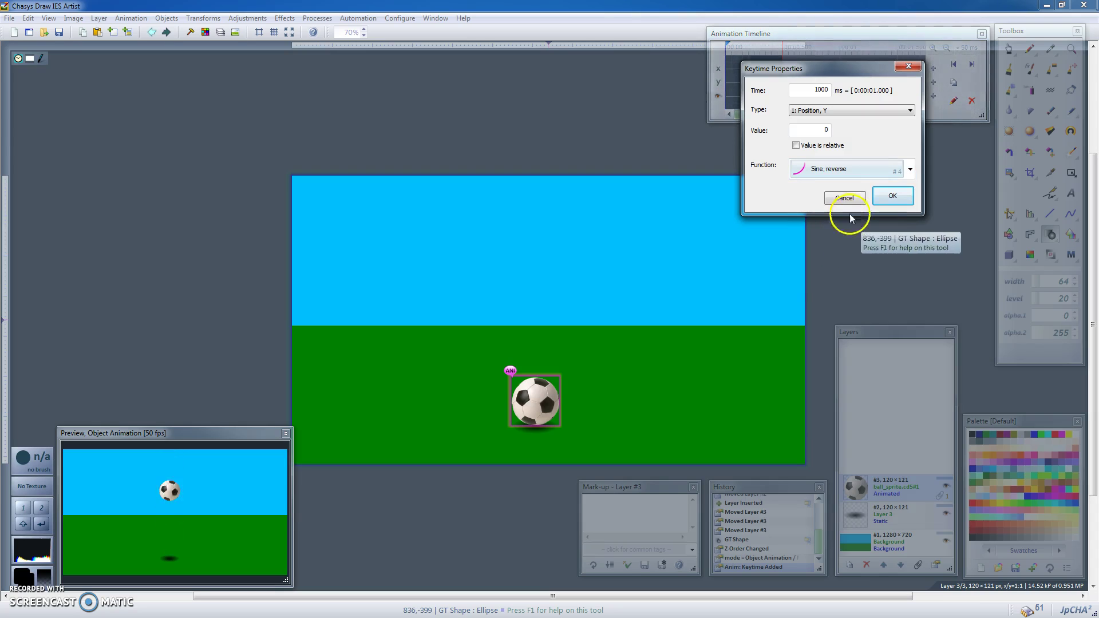
click(893, 198)
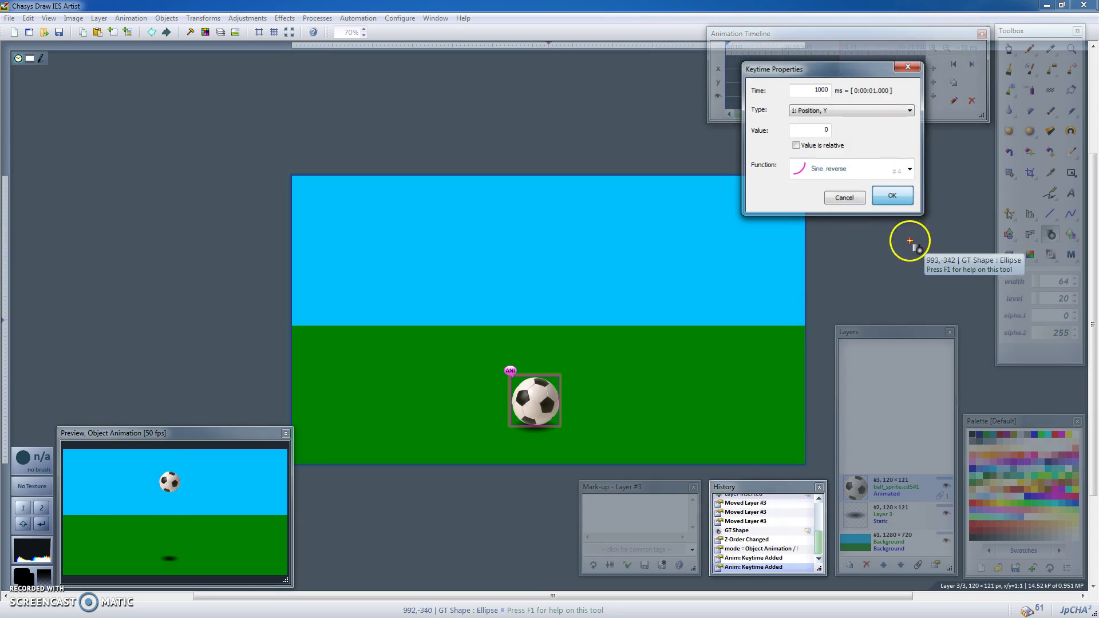
click(290, 535)
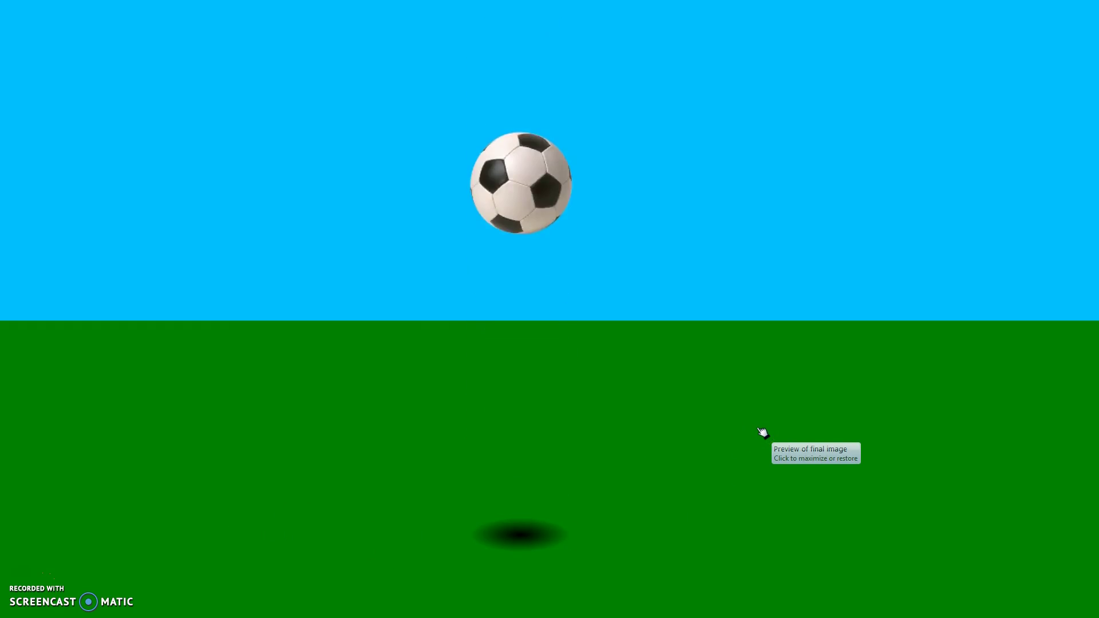
Step: Pick the Hand | Simple tool, select the shadow layer and add a new Transparency keytime
click(807, 464)
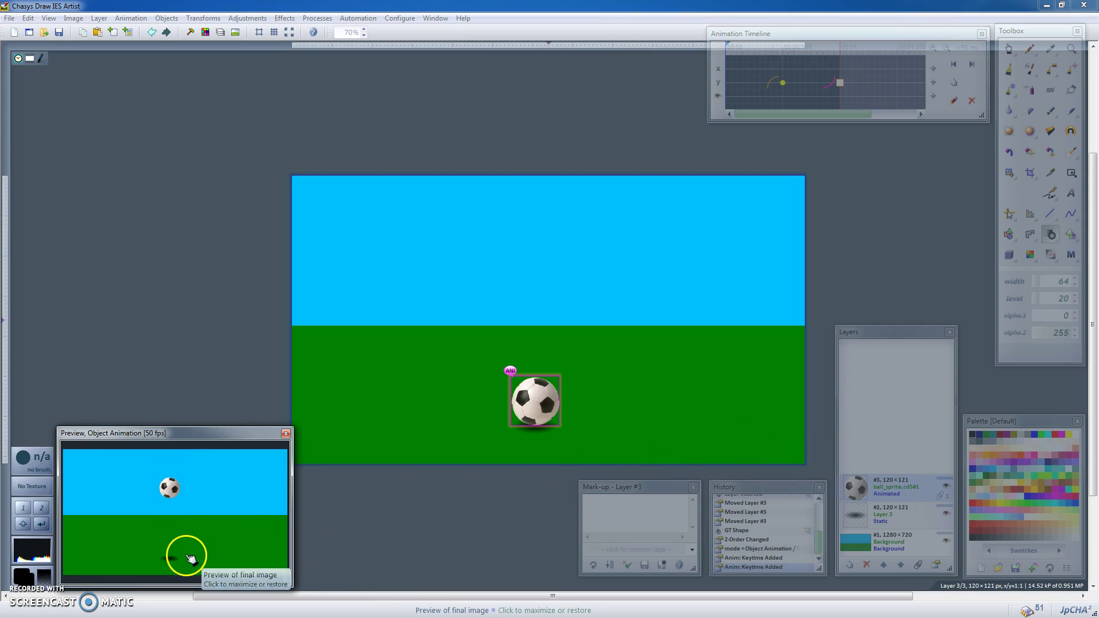
click(591, 498)
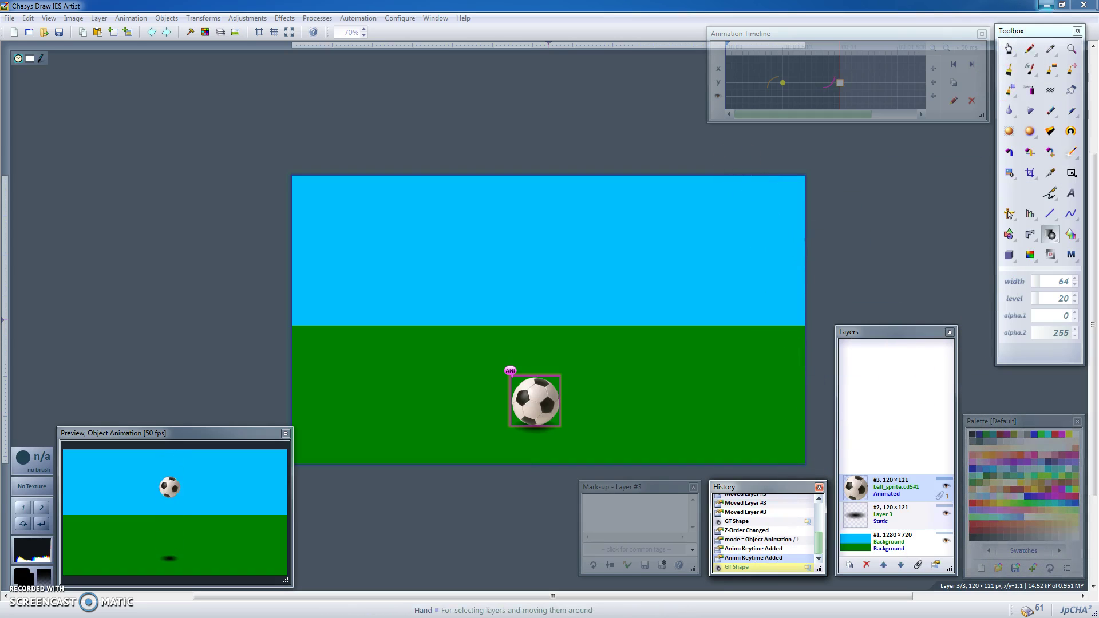
click(1010, 49)
click(937, 71)
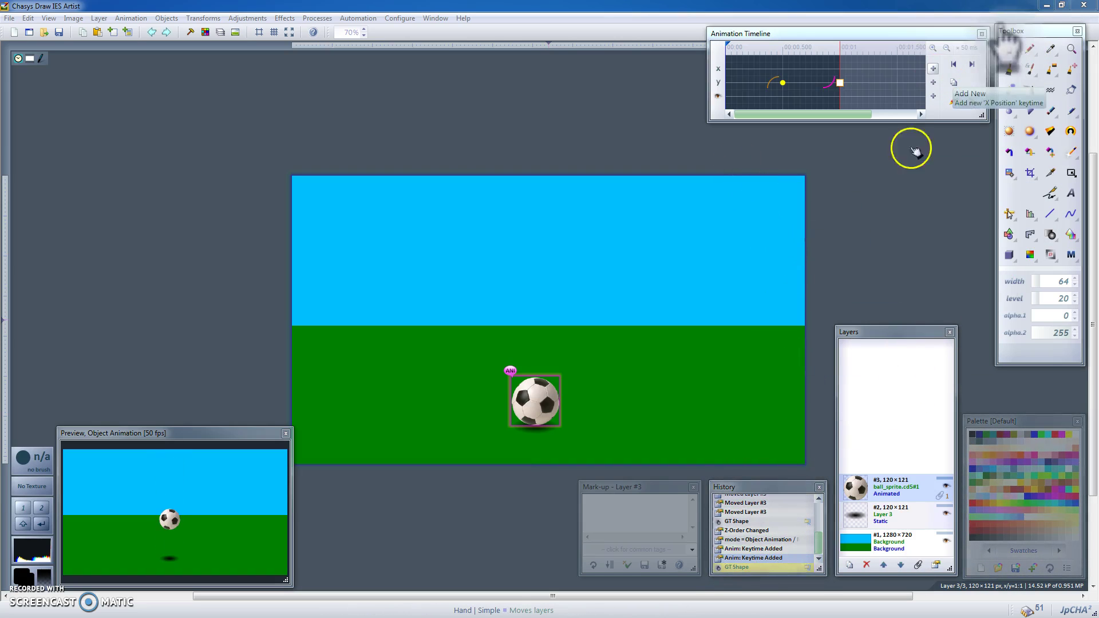
click(538, 435)
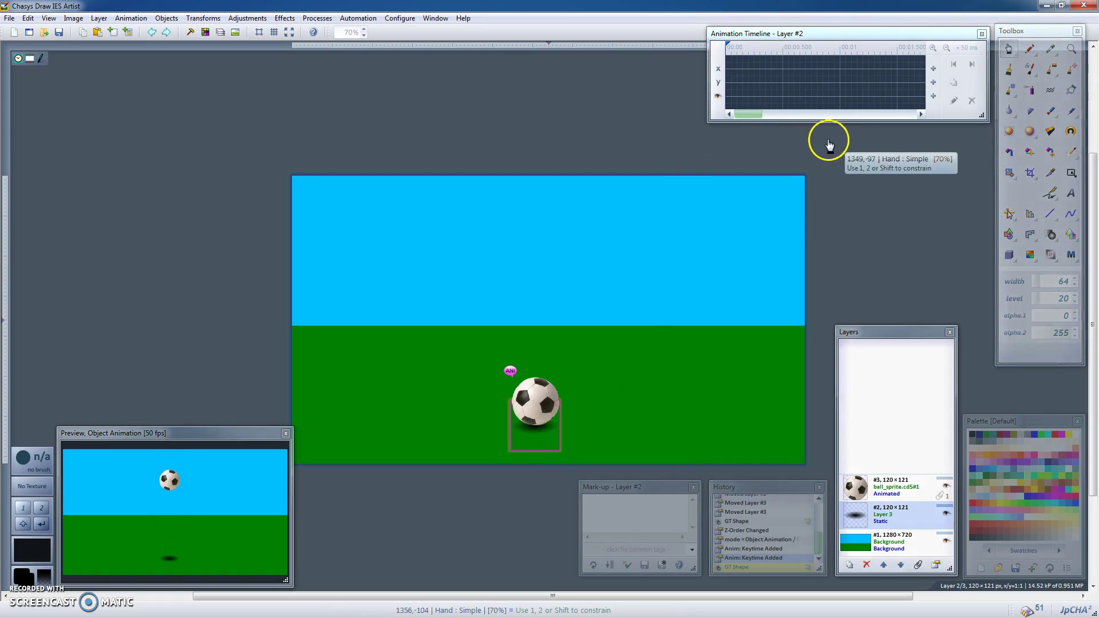
click(933, 99)
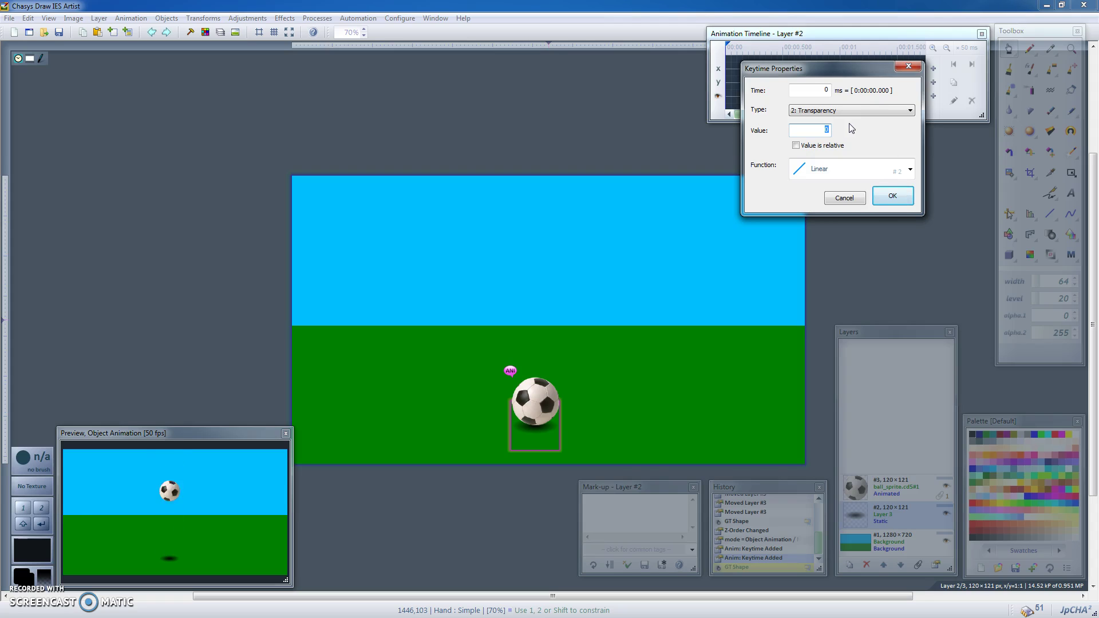
Step: Set the shadow's transparency keytime to 160 at 500 ms with Sine, forward easing
click(879, 145)
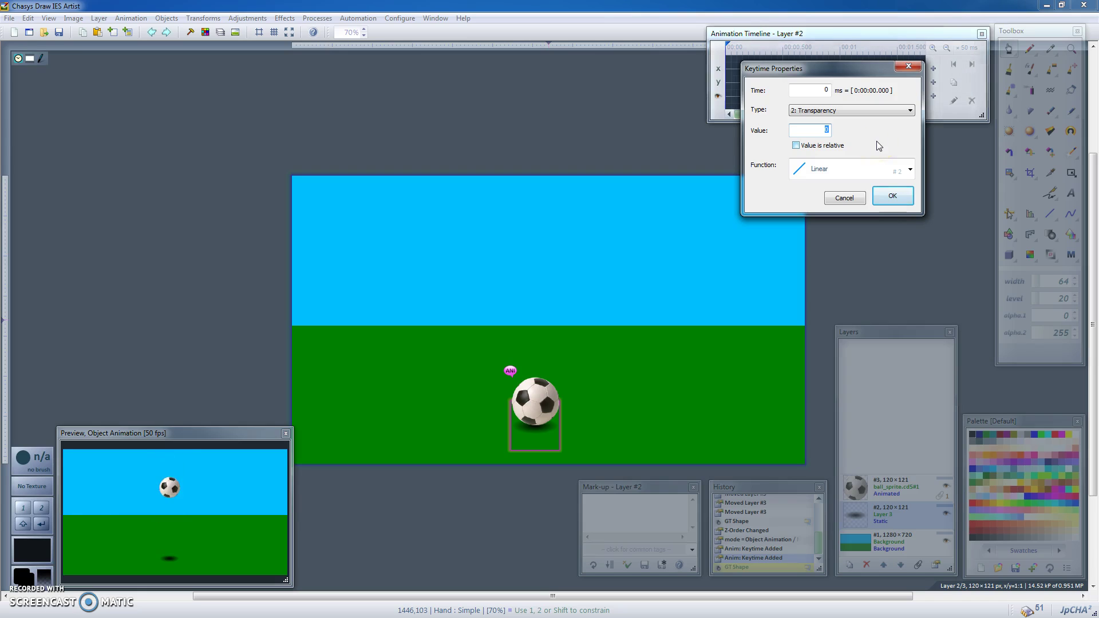
click(830, 94)
double_click(830, 94)
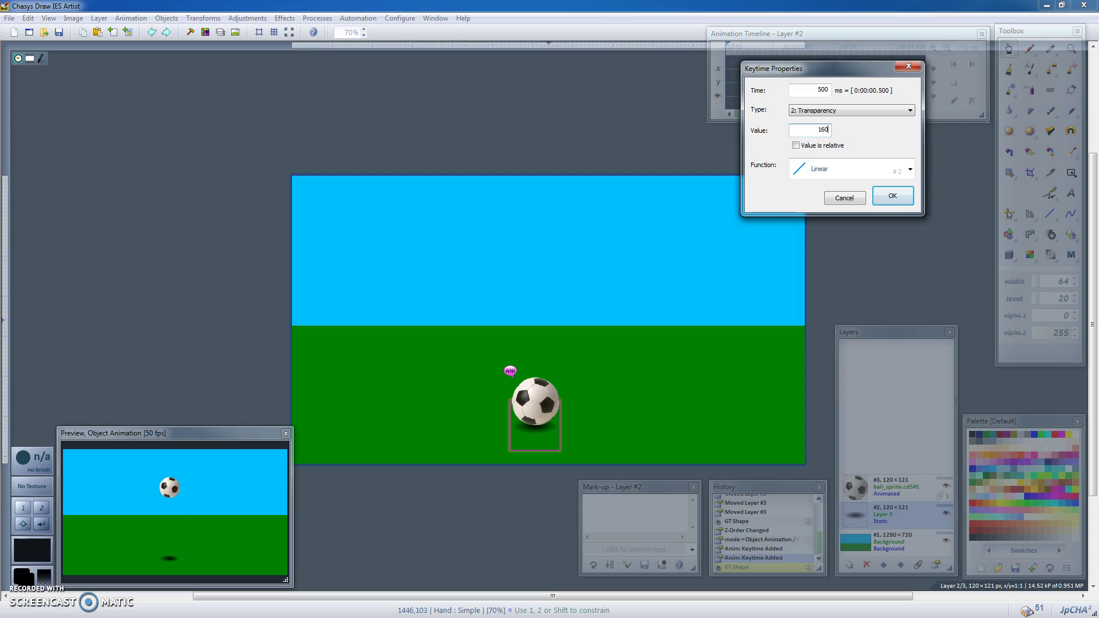
click(910, 169)
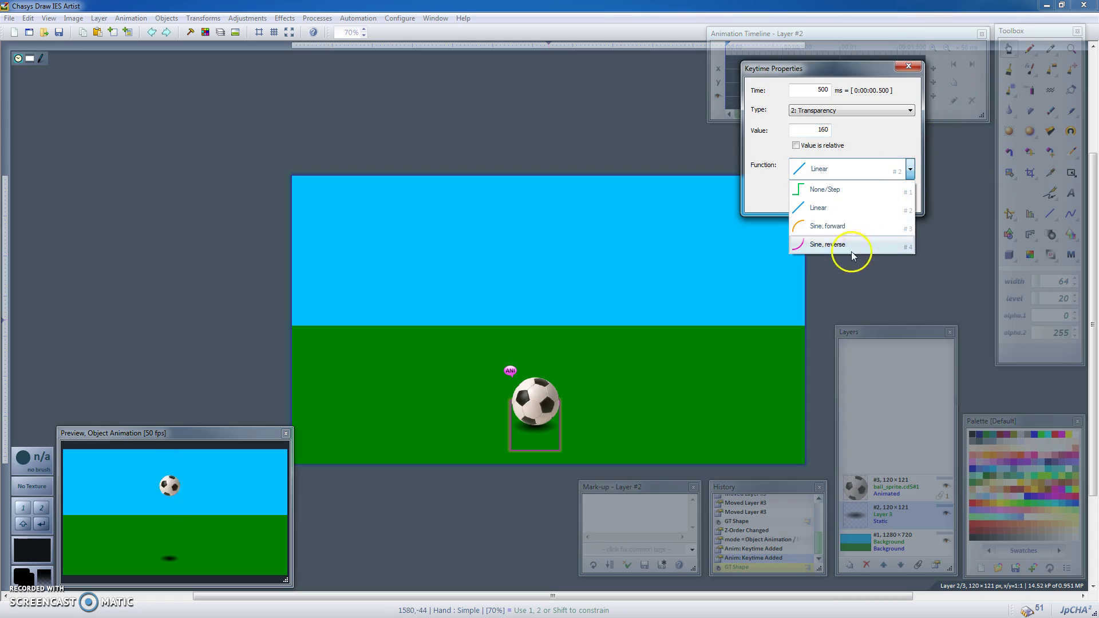
click(843, 229)
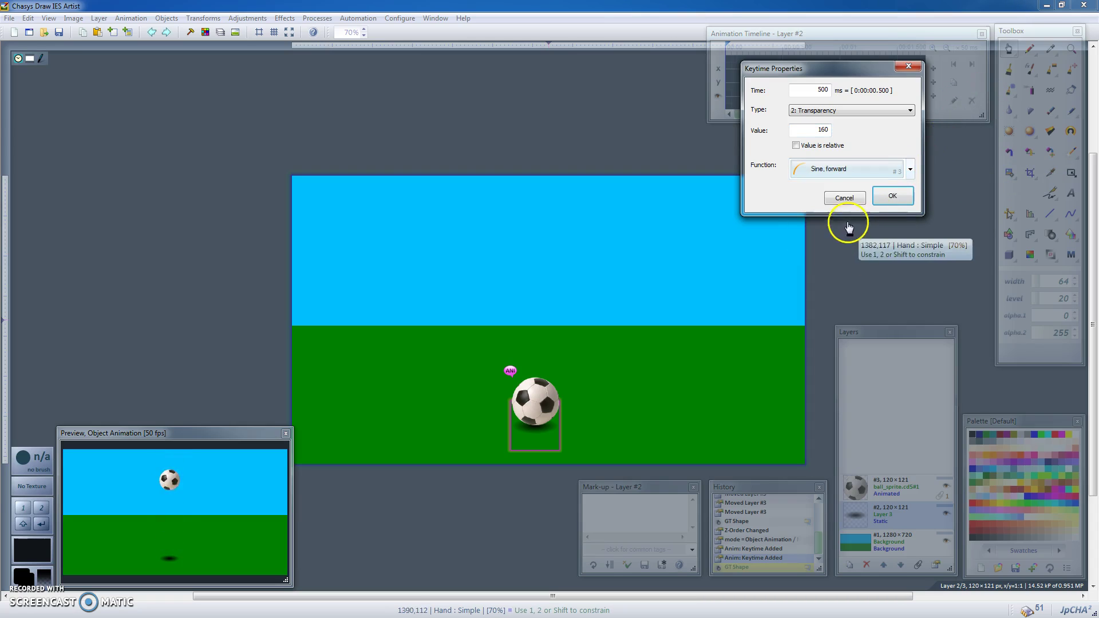
click(904, 198)
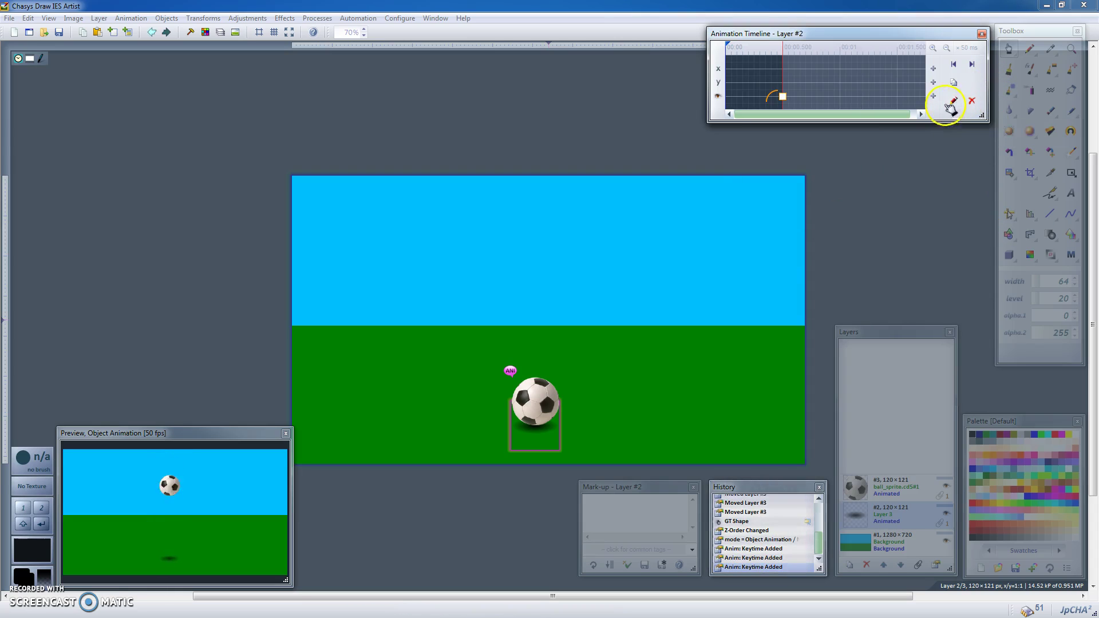
Step: Add a shadow transparency keytime of 0 at 1000 ms with Sine, reverse easing, and preview it full screen
click(933, 97)
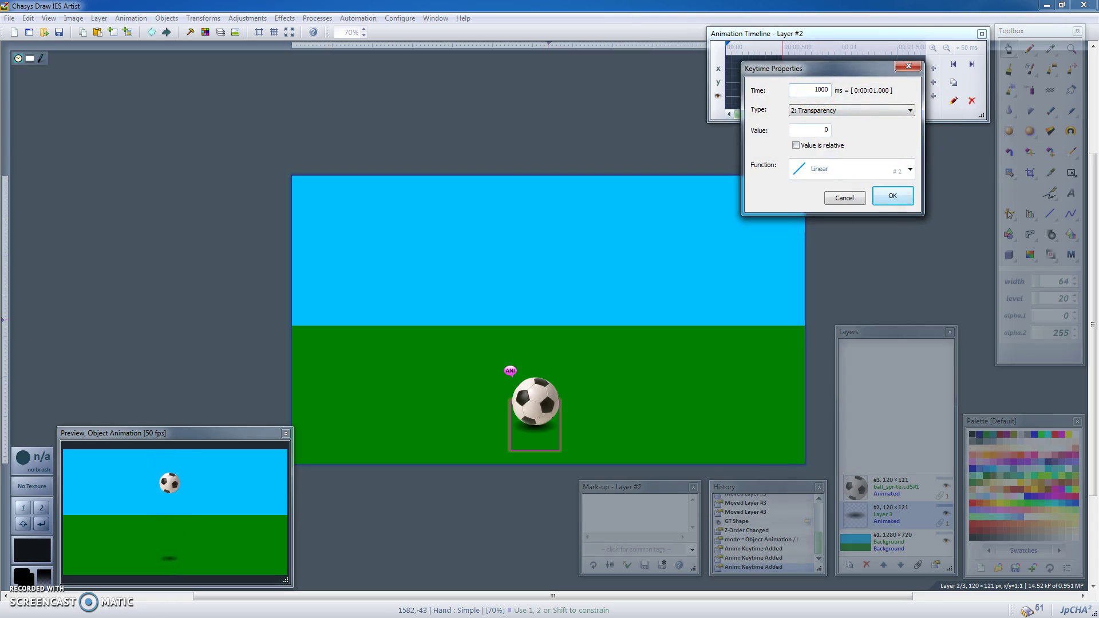
click(909, 169)
click(854, 247)
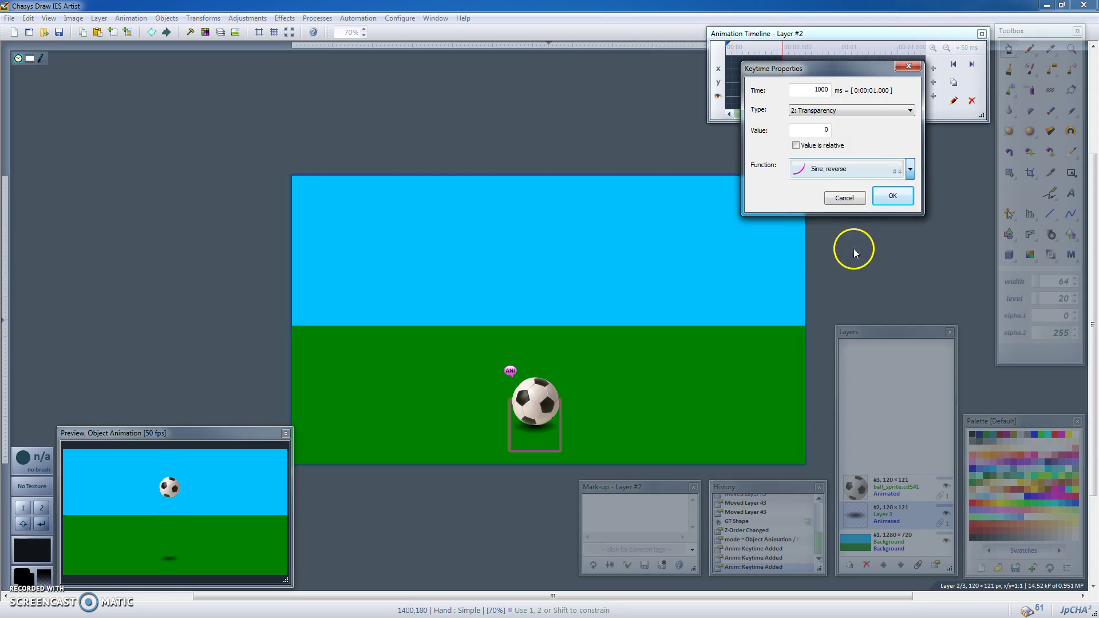
click(244, 518)
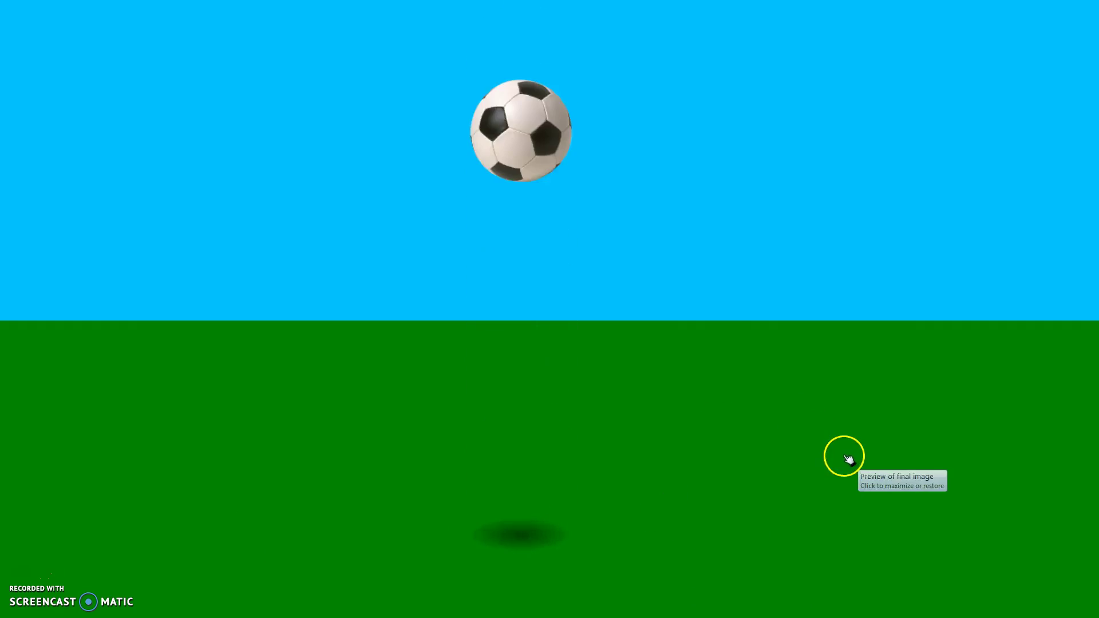
click(769, 405)
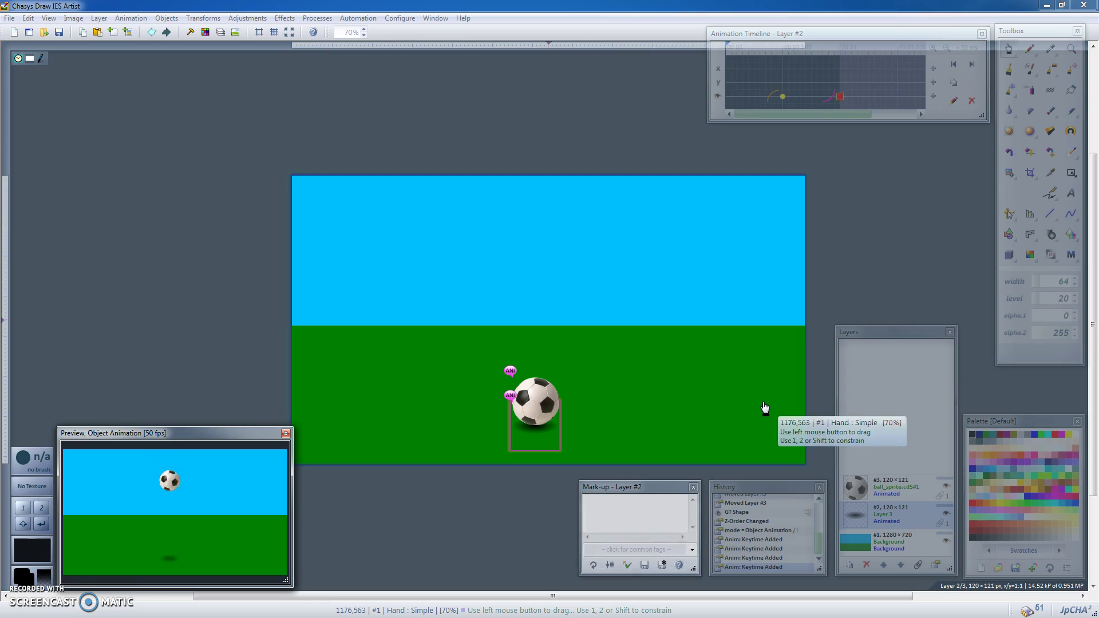
Step: Add a shadow X keytime of 400 at 500 ms with Sine, forward easing
click(935, 70)
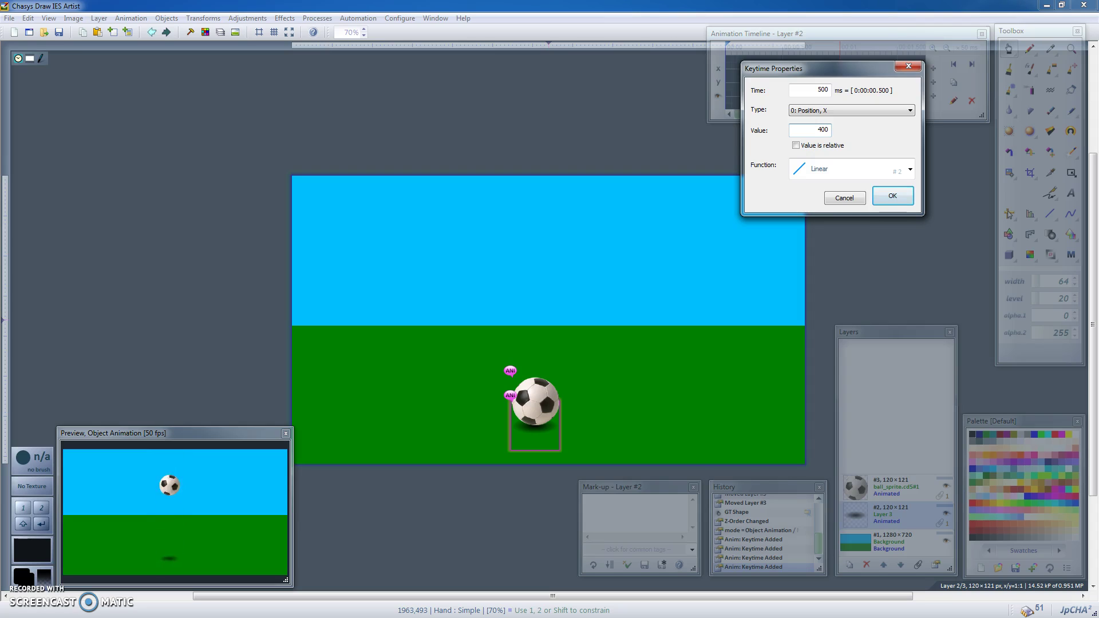
click(912, 167)
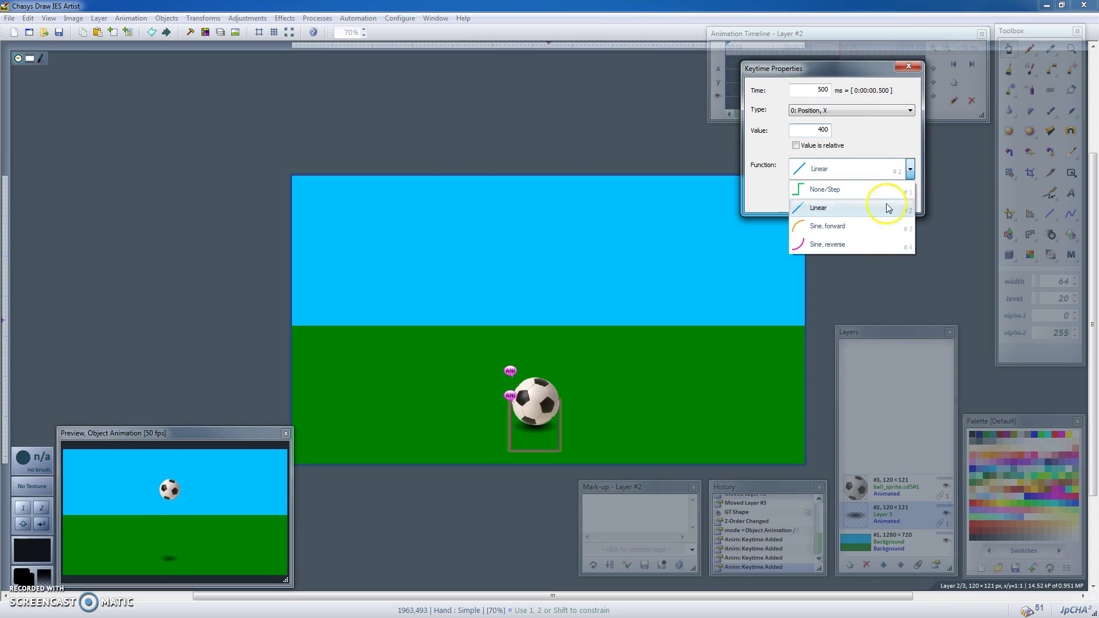
click(858, 232)
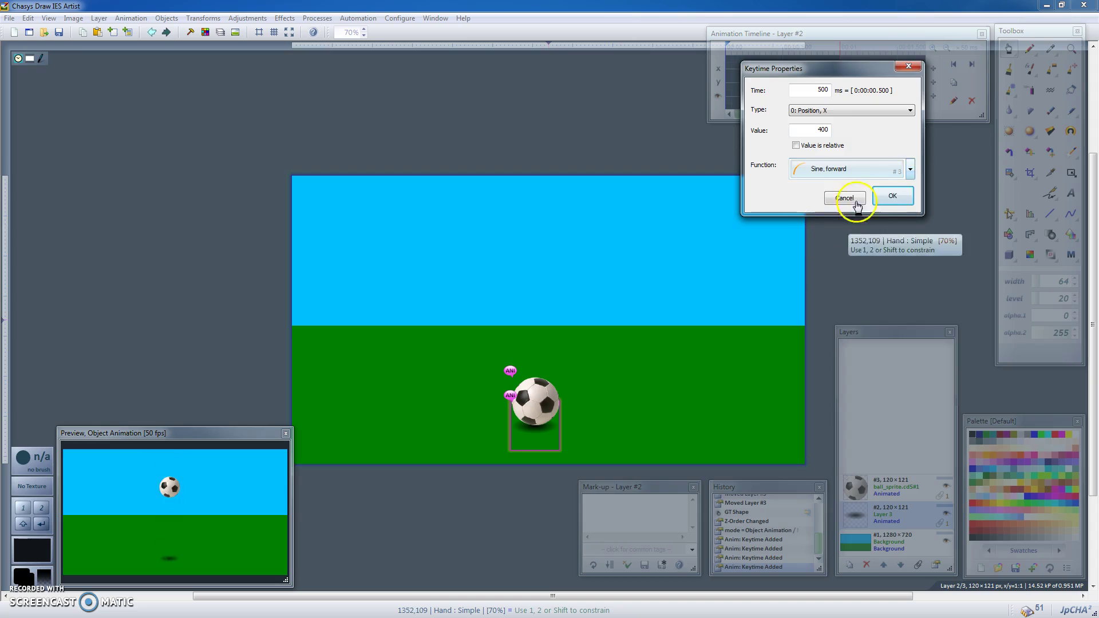
click(894, 199)
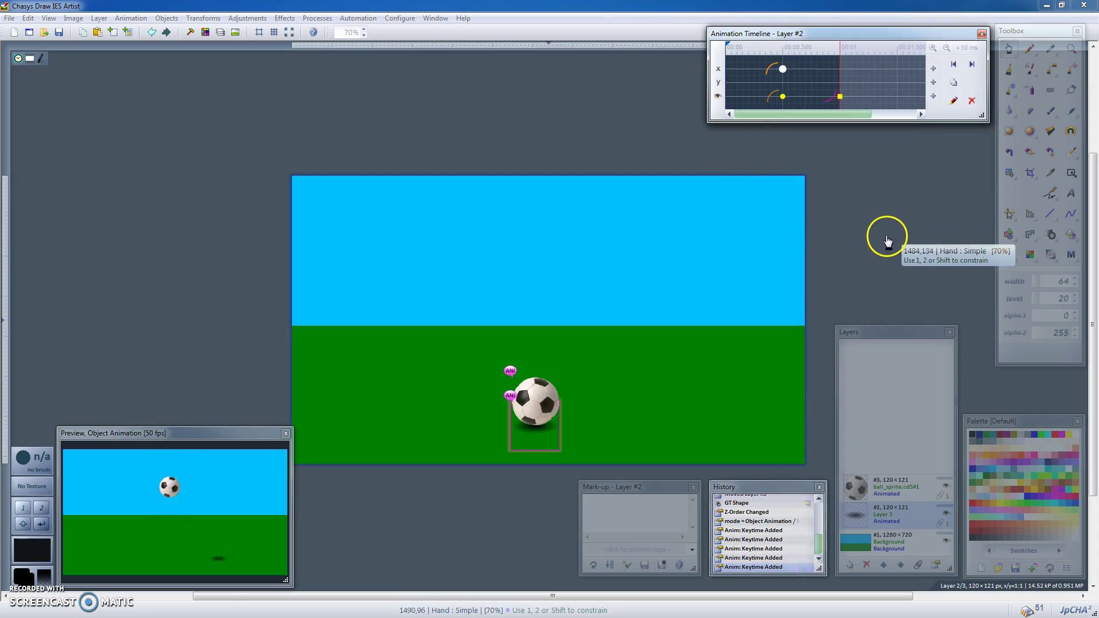
Step: Add a shadow X keyframe of 0 at 1000 ms with 'Sine, reverse', then preview it full screen
click(935, 70)
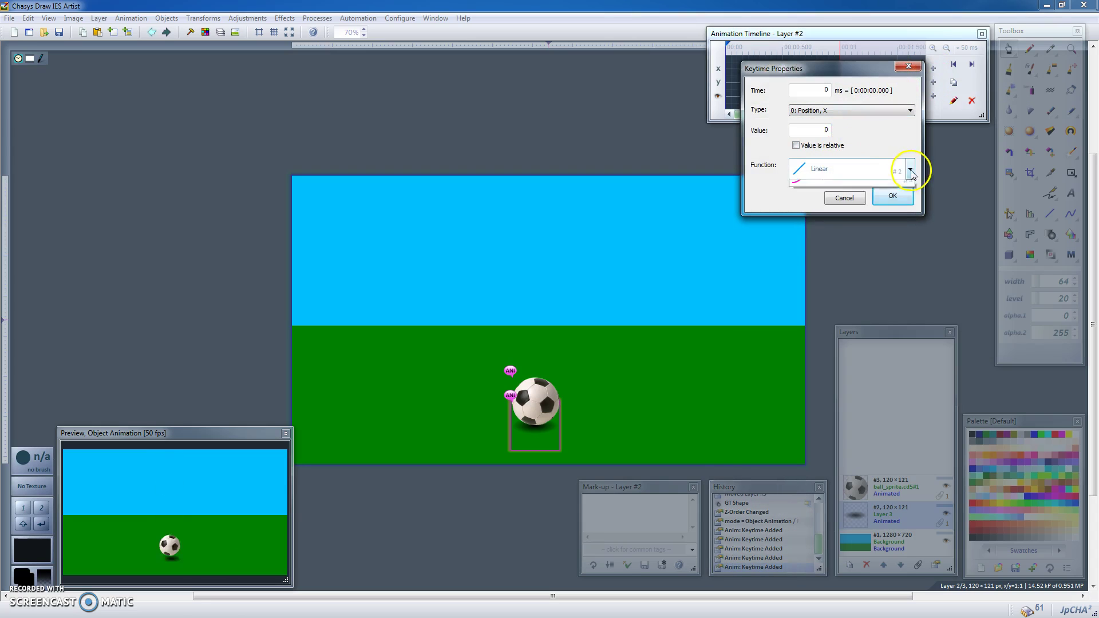
click(839, 246)
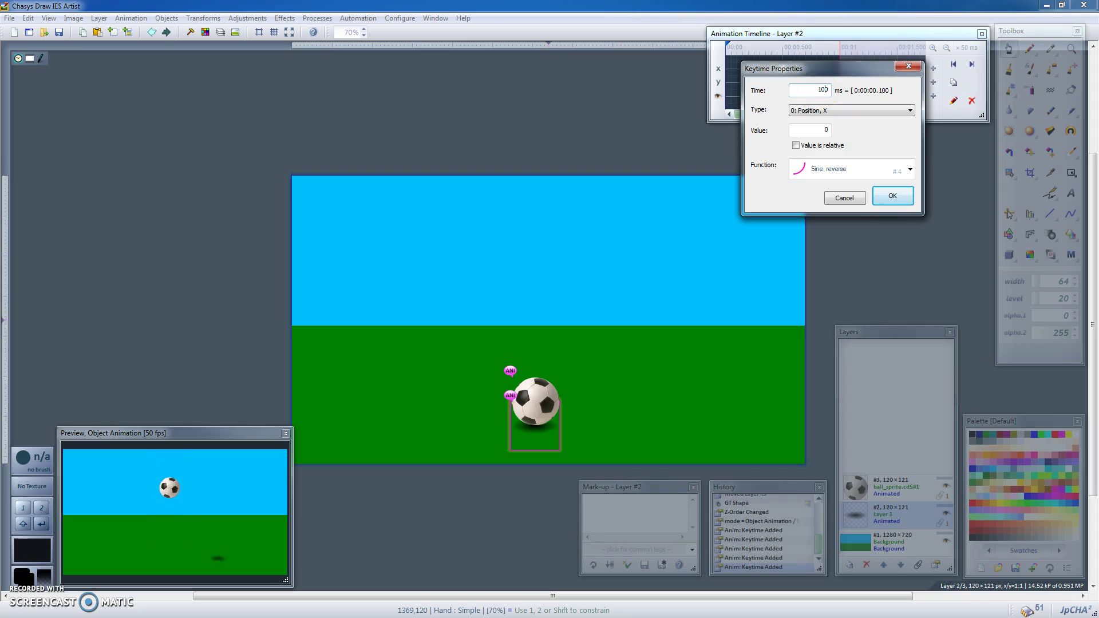
click(826, 89)
text(1000)
click(893, 196)
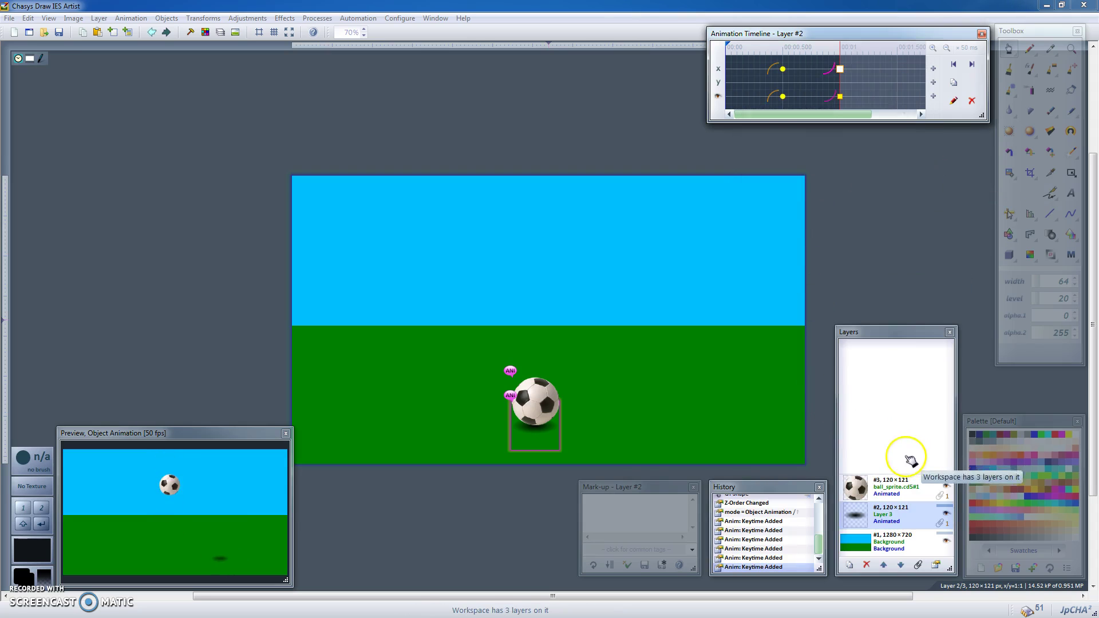
click(265, 492)
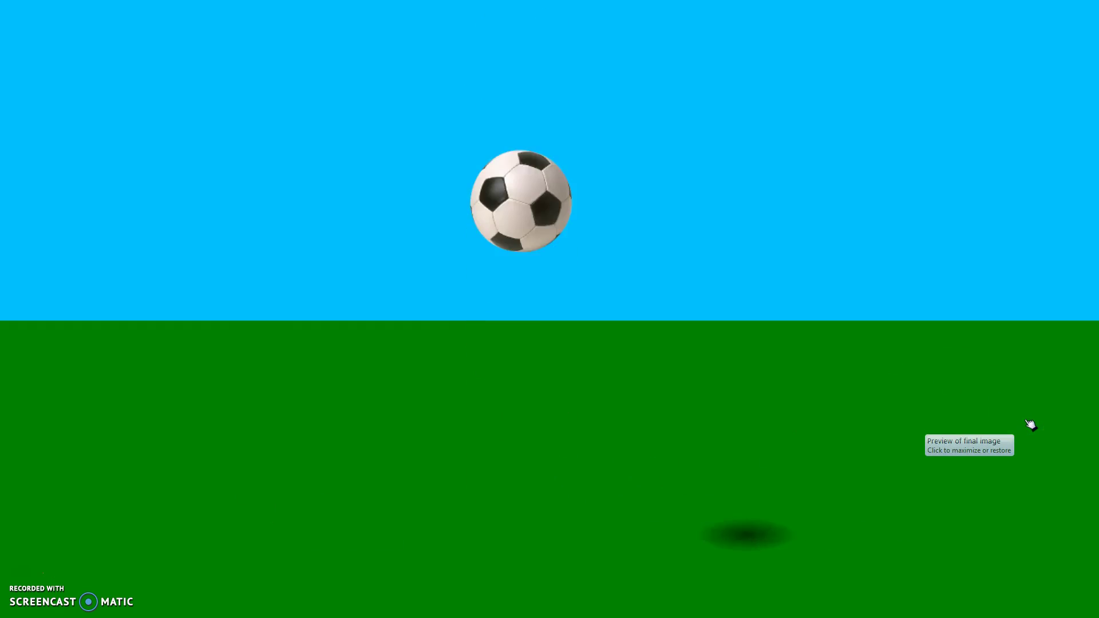
Step: Add a shadow Y keyframe of -100 at 500 ms with 'Sine, forward' easing
click(831, 323)
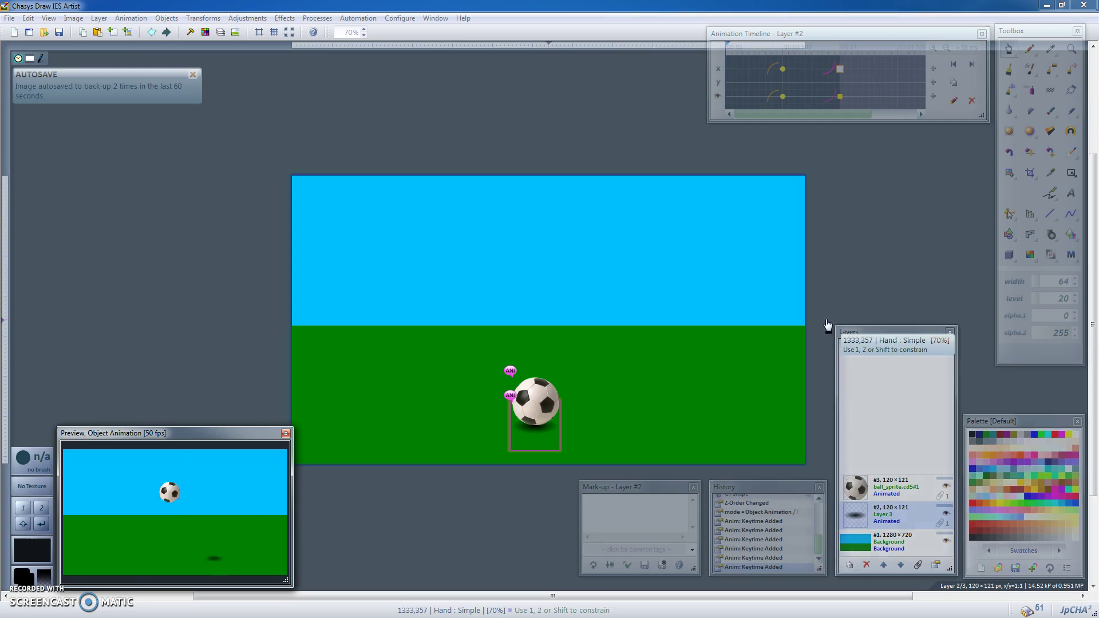
click(934, 83)
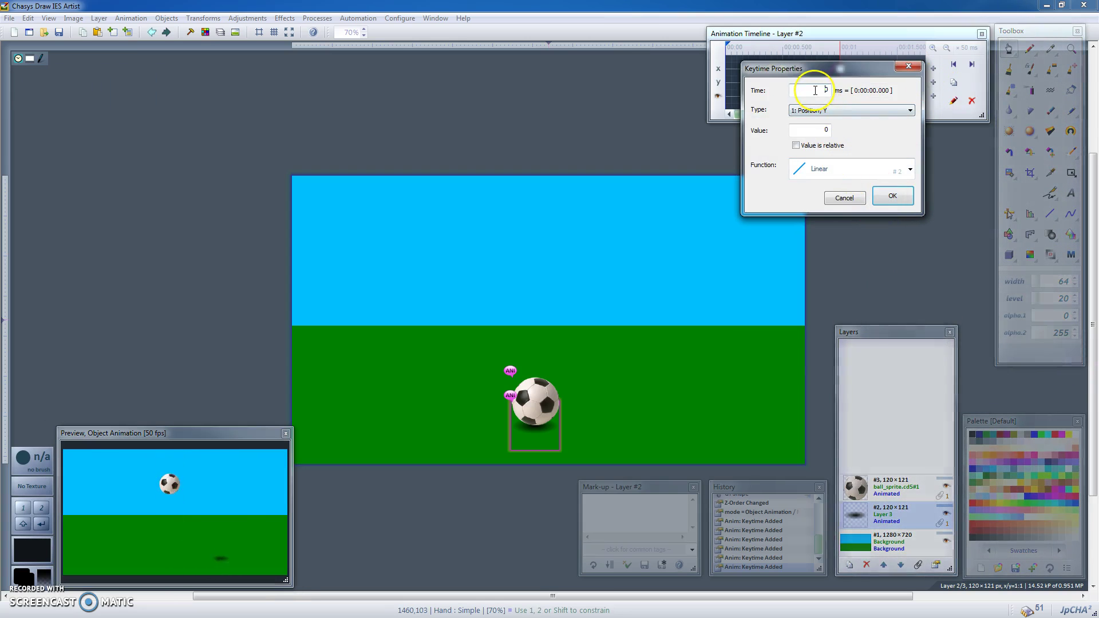
double_click(825, 89)
text(500)
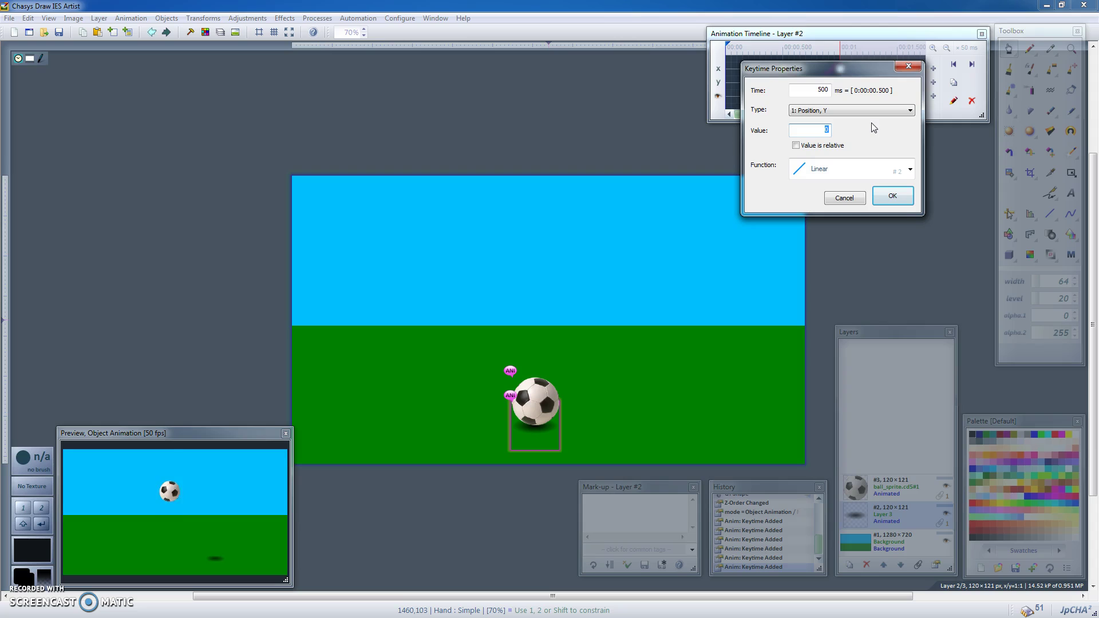
text(-100)
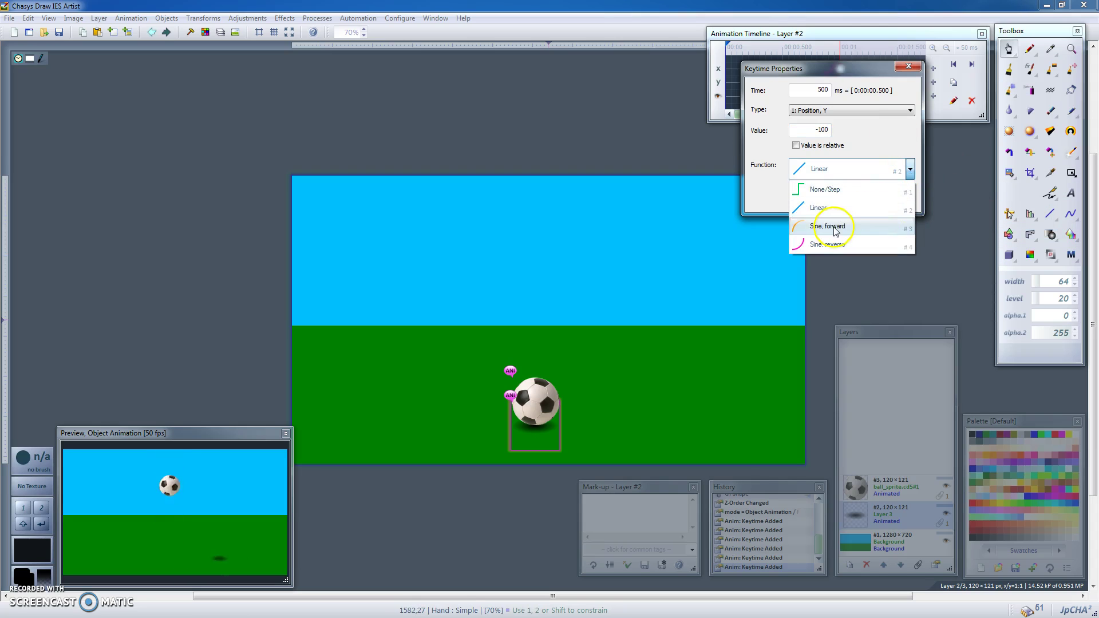
click(829, 224)
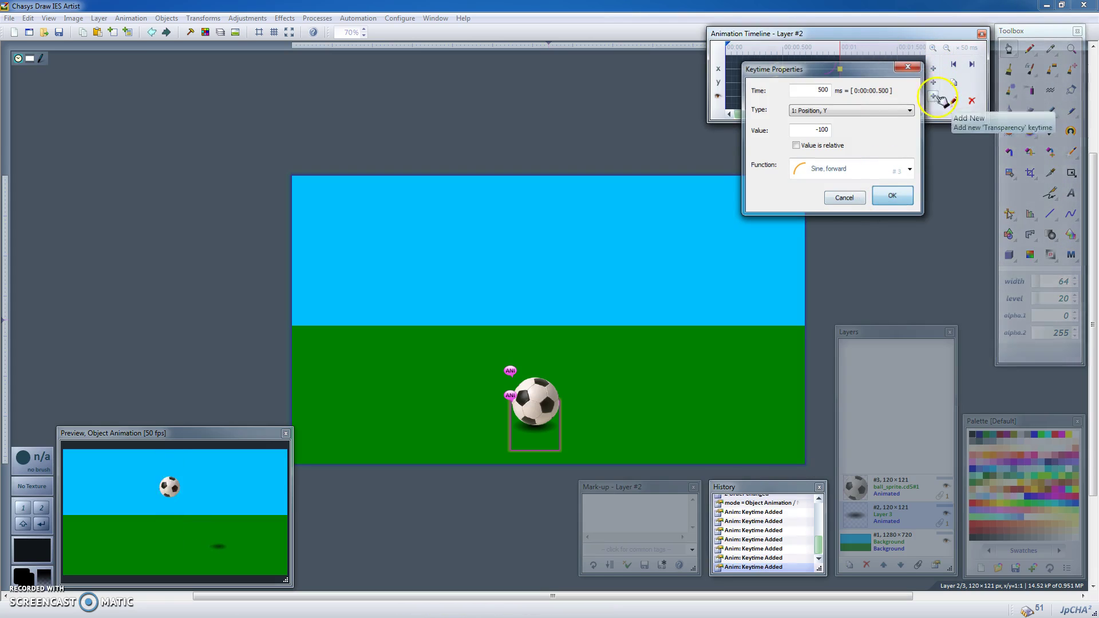
key(Return)
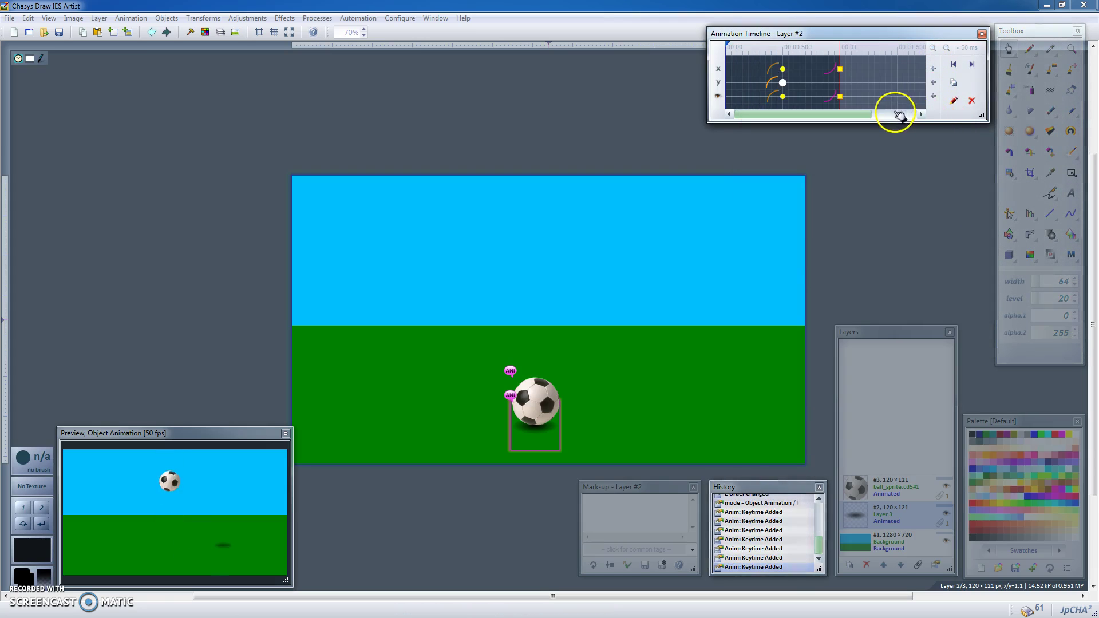
Step: Add a shadow Y keyframe of 0 at 1000 ms with 'Sine, reverse', then preview full screen
click(933, 85)
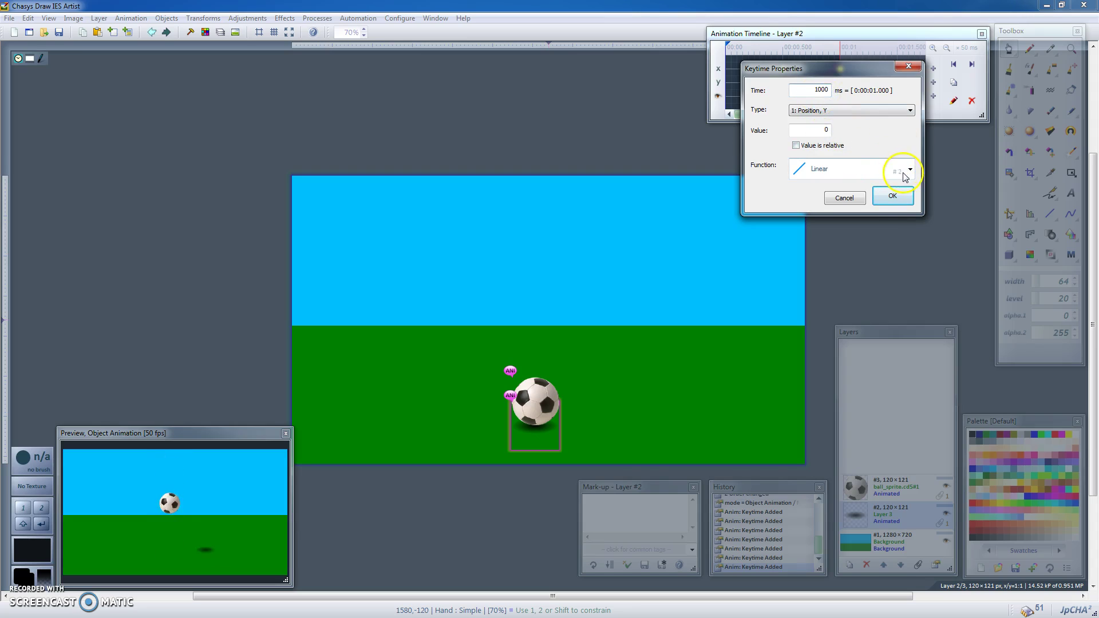
click(829, 243)
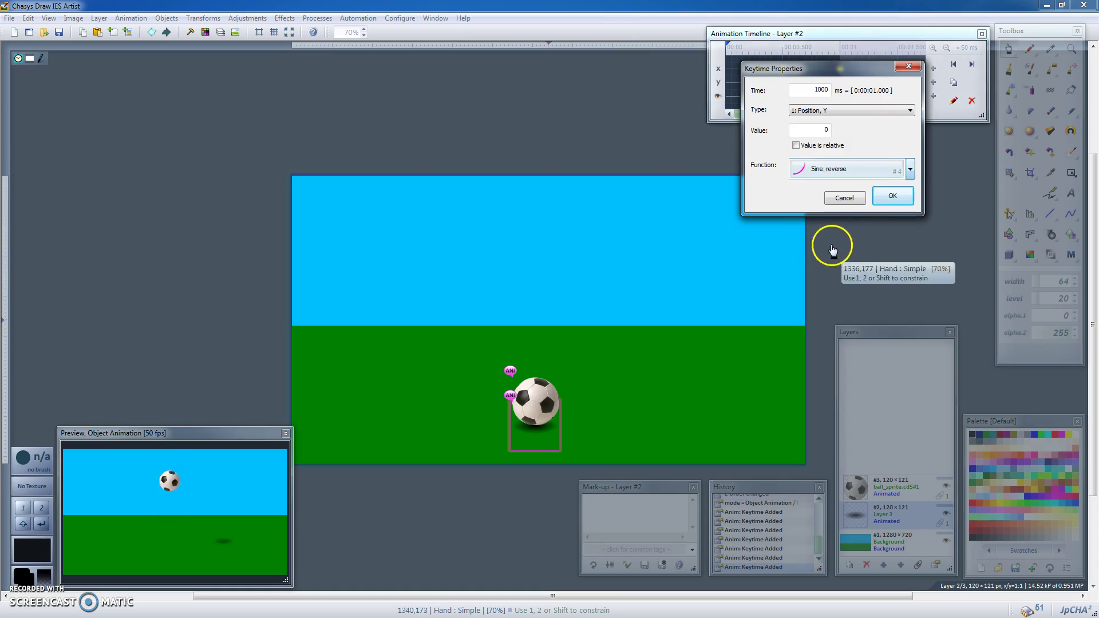
click(892, 198)
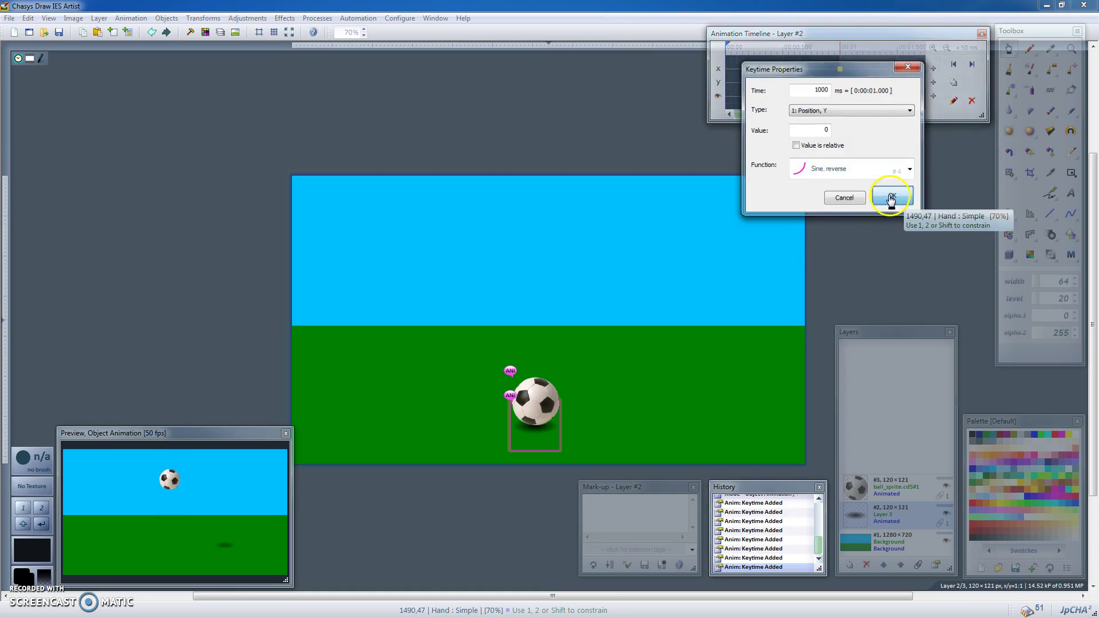
click(245, 503)
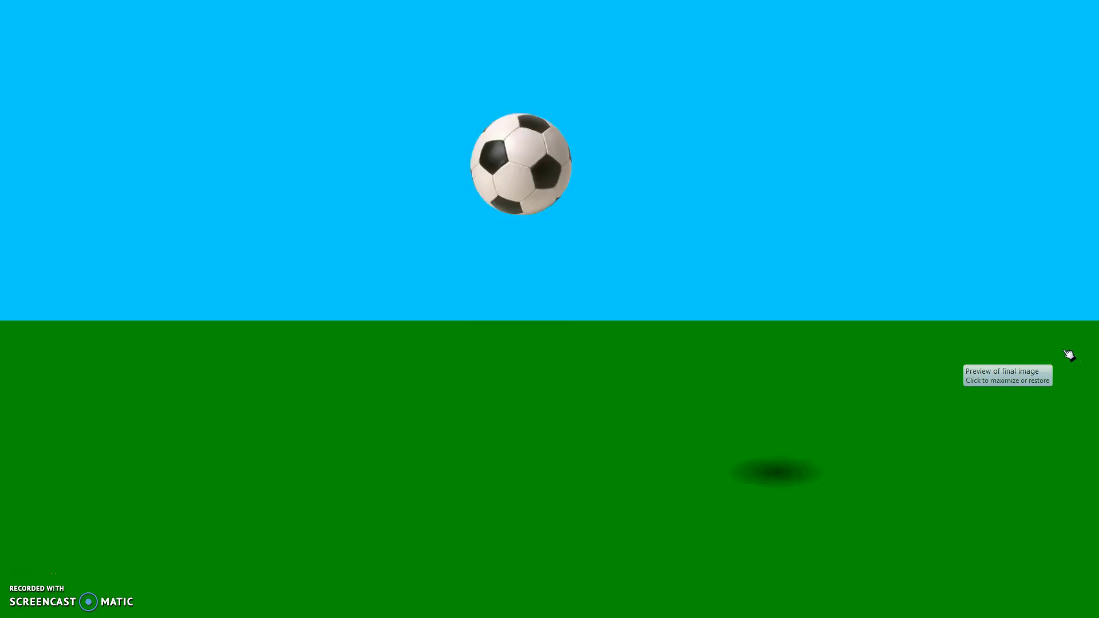